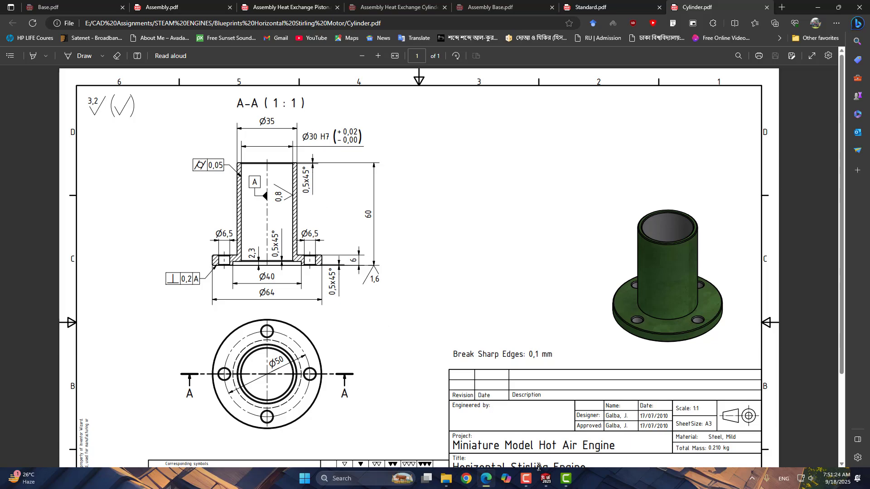
- Switch to SolidWorks and create a new Part document
click(546, 479)
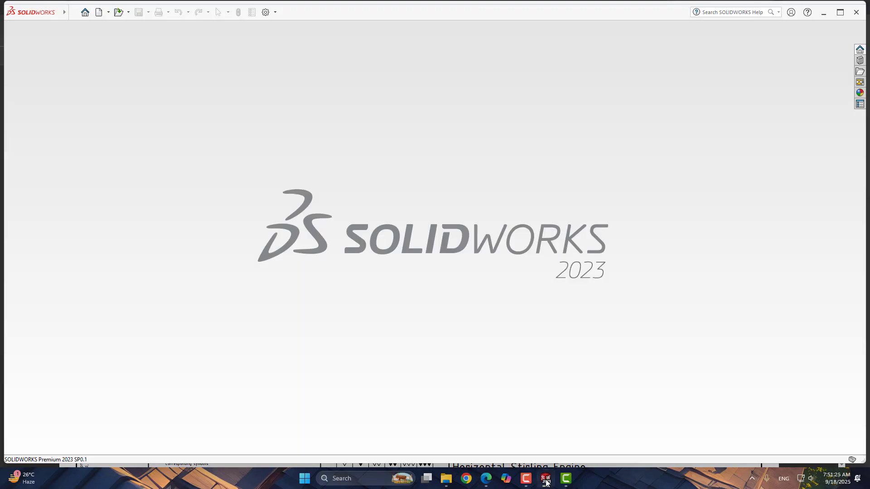
click(99, 12)
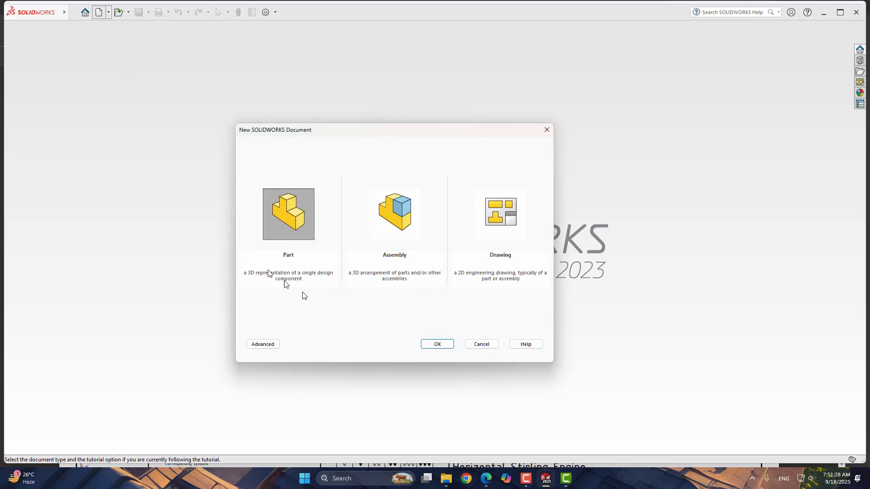
click(436, 344)
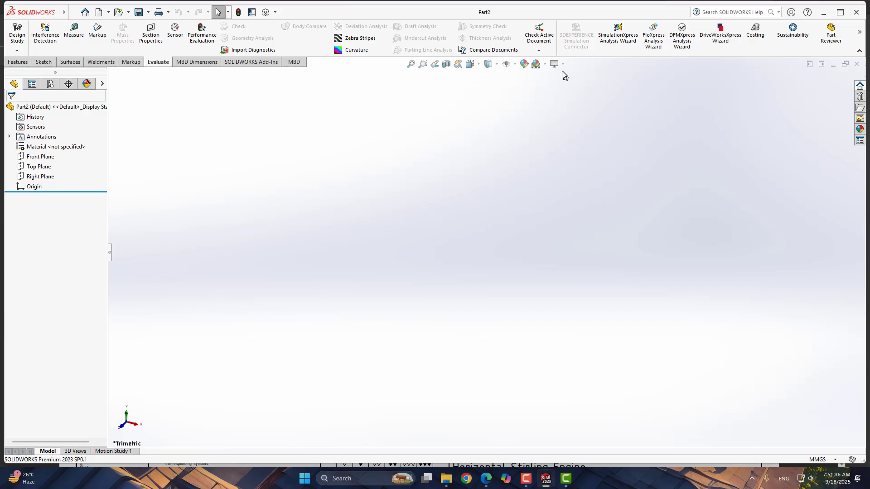
- Set the scene to Plain White and start a new sketch on the Front Plane
click(544, 64)
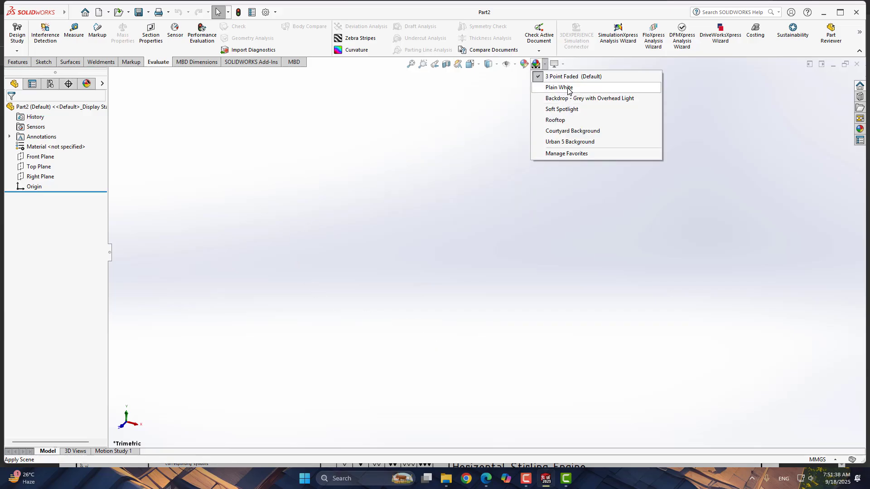
click(548, 87)
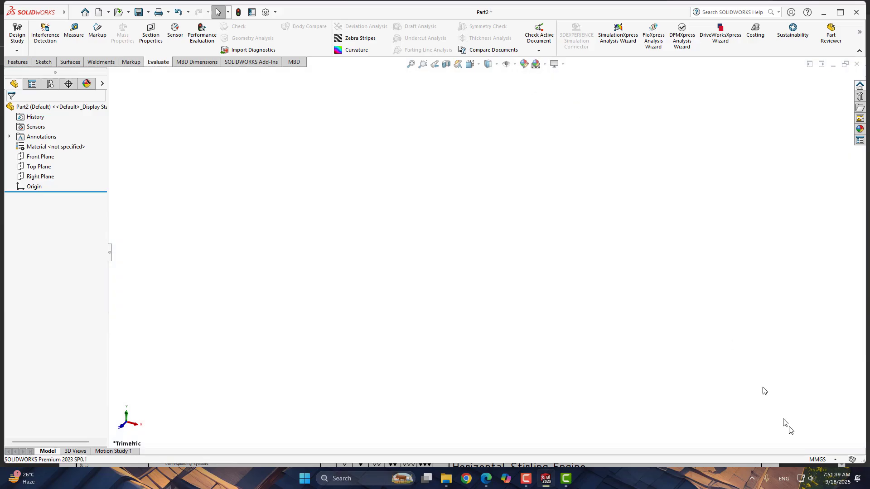
click(41, 177)
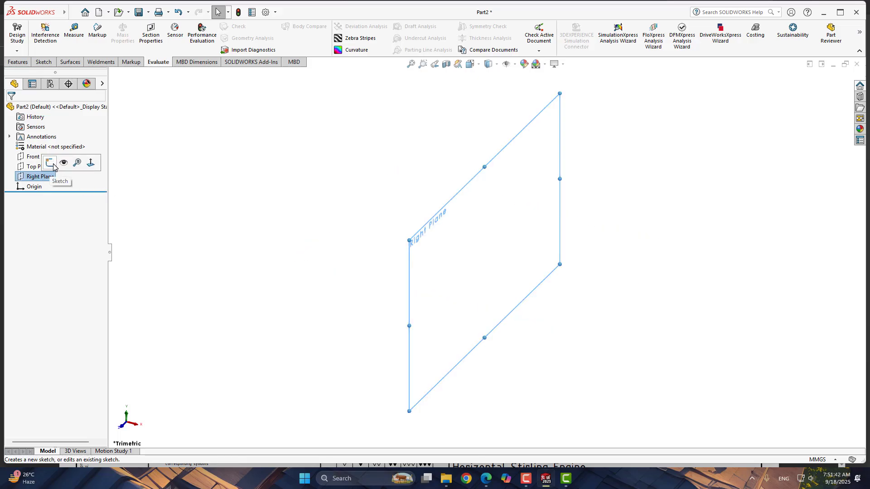
click(40, 156)
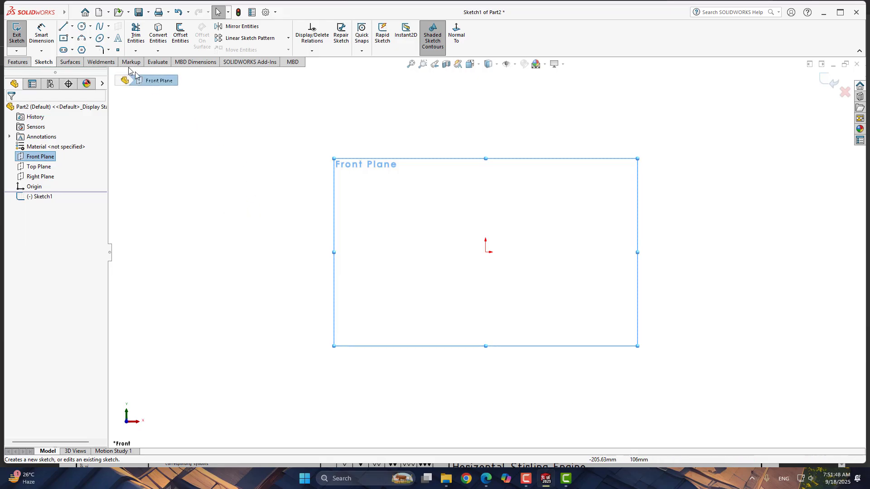
- Draw a vertical centerline upward from the origin, about 75 mm long
click(72, 26)
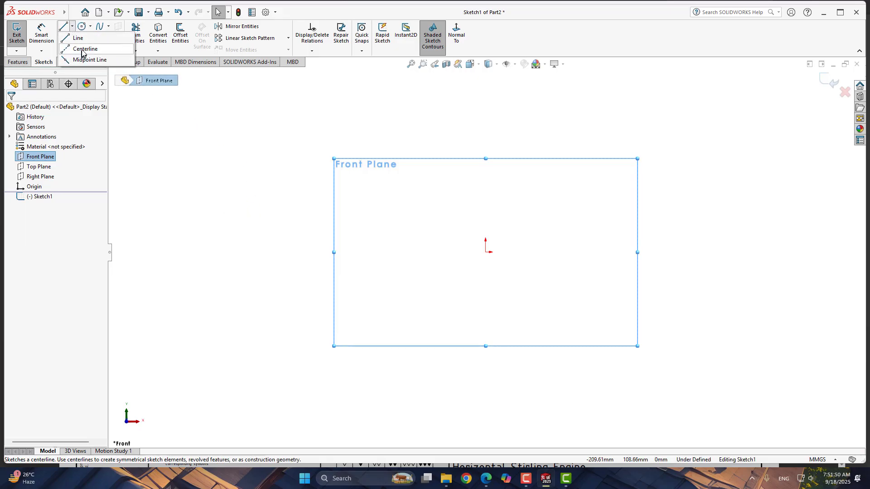
click(86, 49)
click(486, 252)
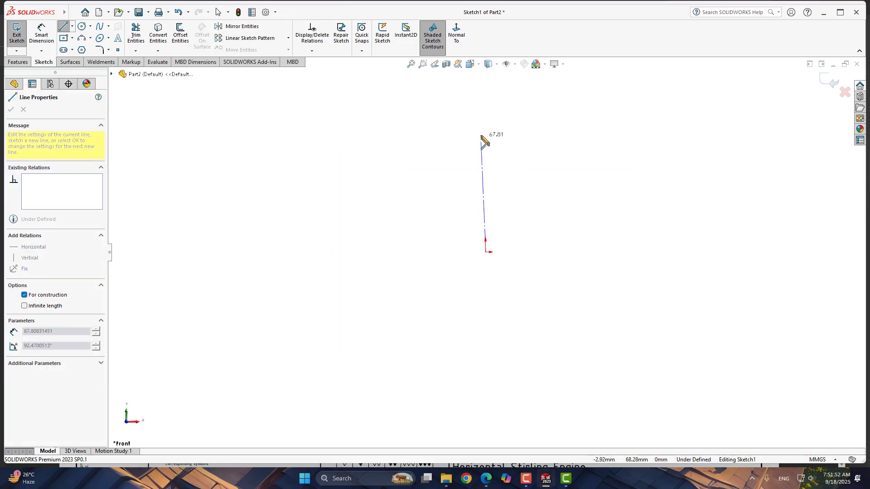
click(485, 123)
right_click(508, 126)
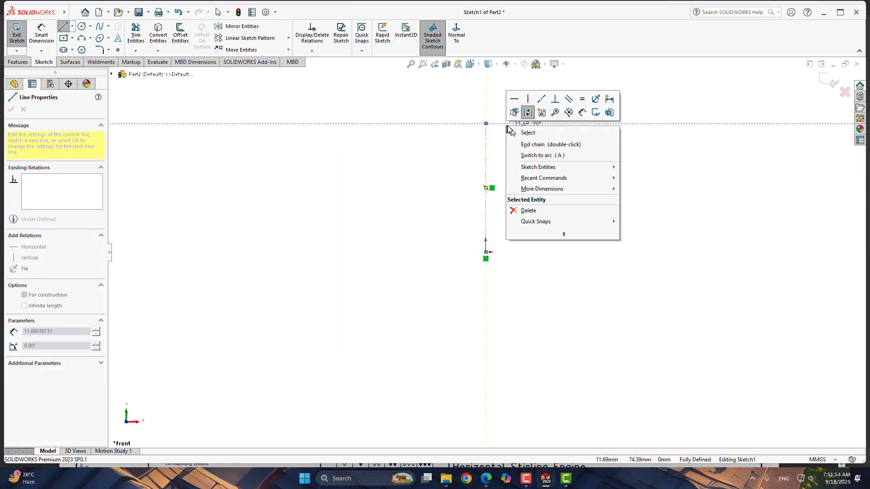
click(534, 134)
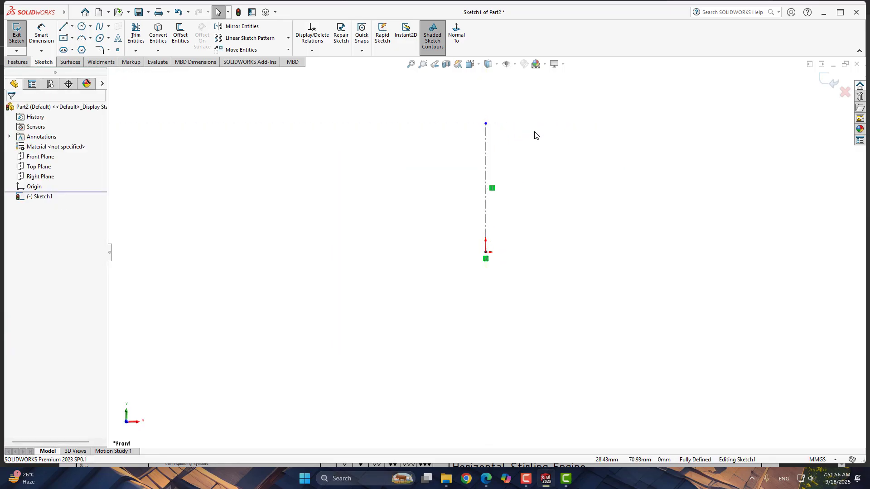
- Sketch a closed L-shaped line profile right of the centerline: a tall thin wall about 67 mm high with a stepped base flange
right_drag(550, 126, 519, 124)
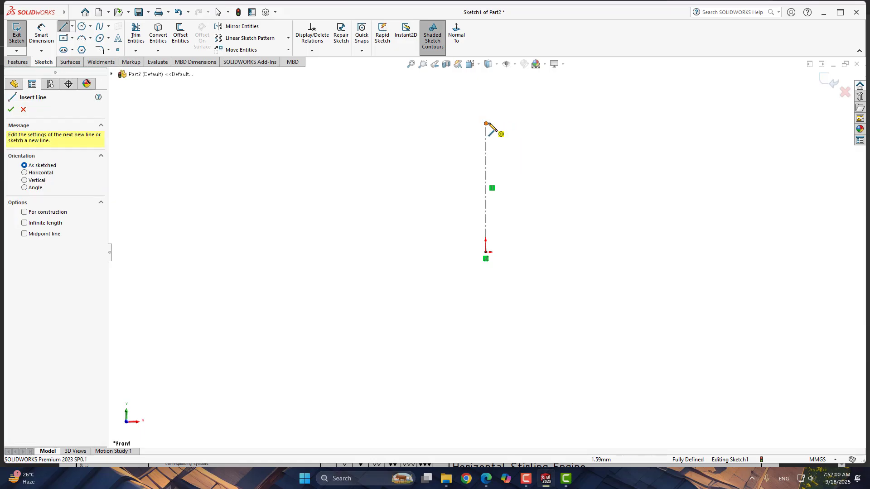
click(526, 124)
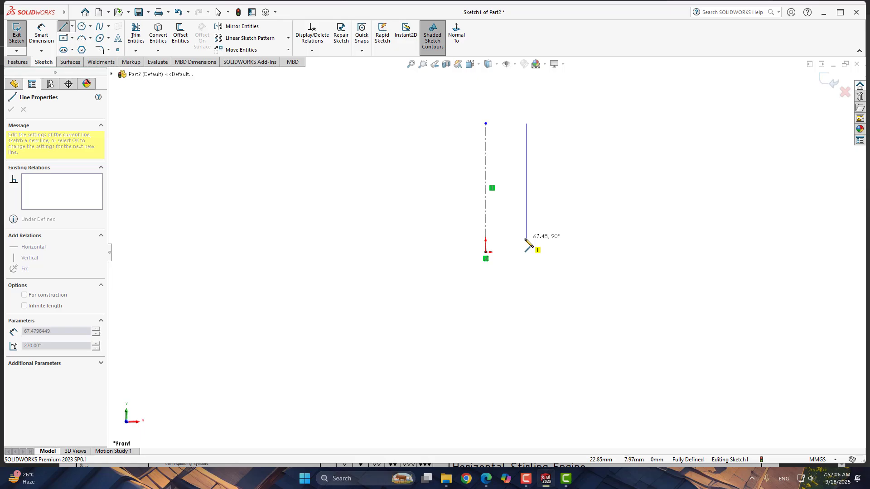
click(527, 238)
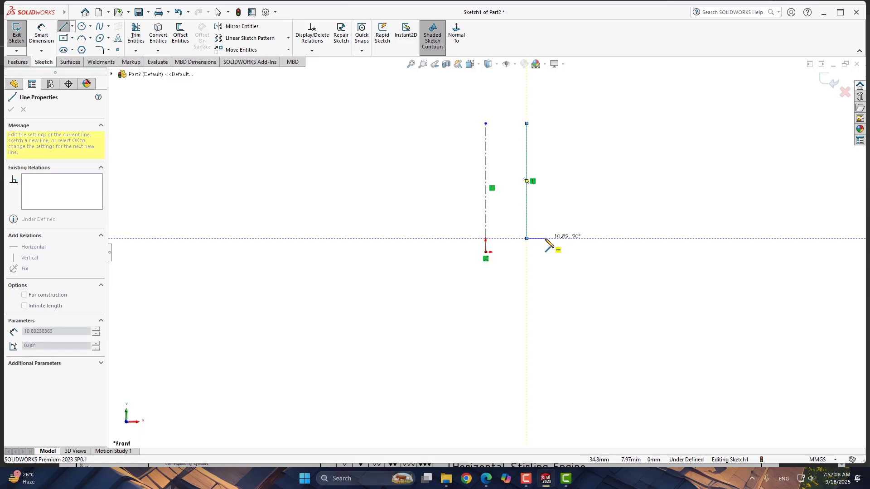
click(546, 239)
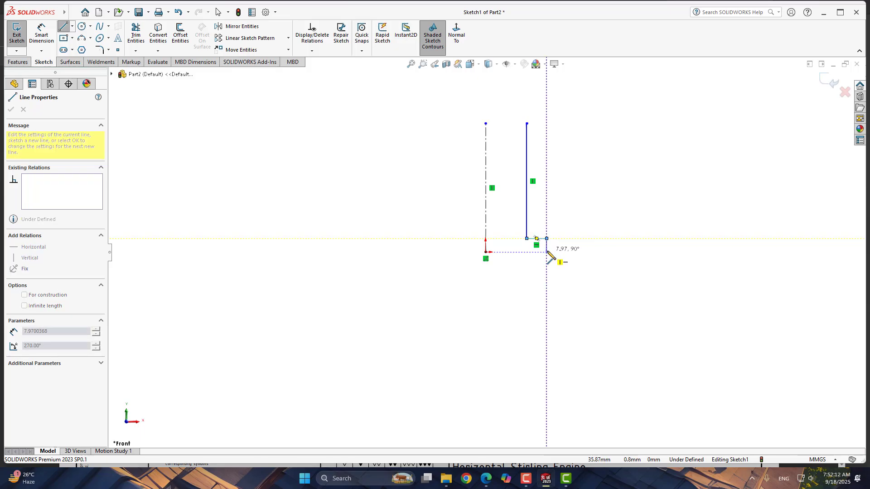
double_click(547, 252)
click(547, 252)
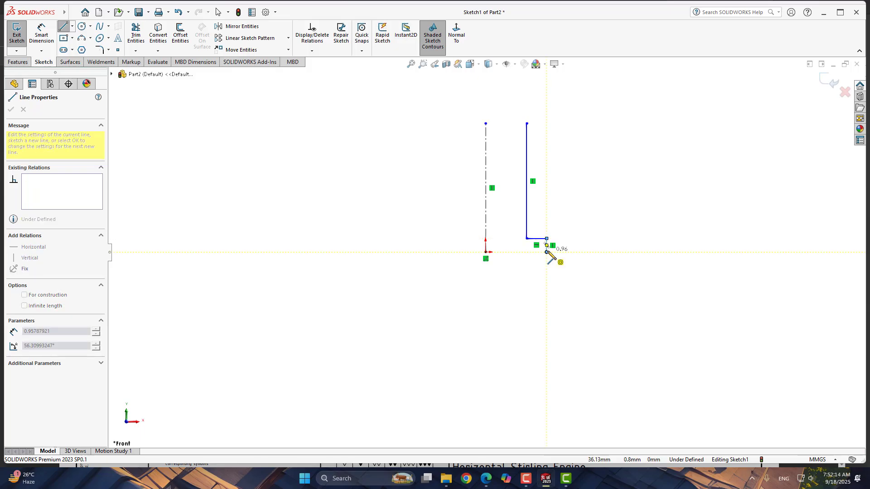
click(582, 253)
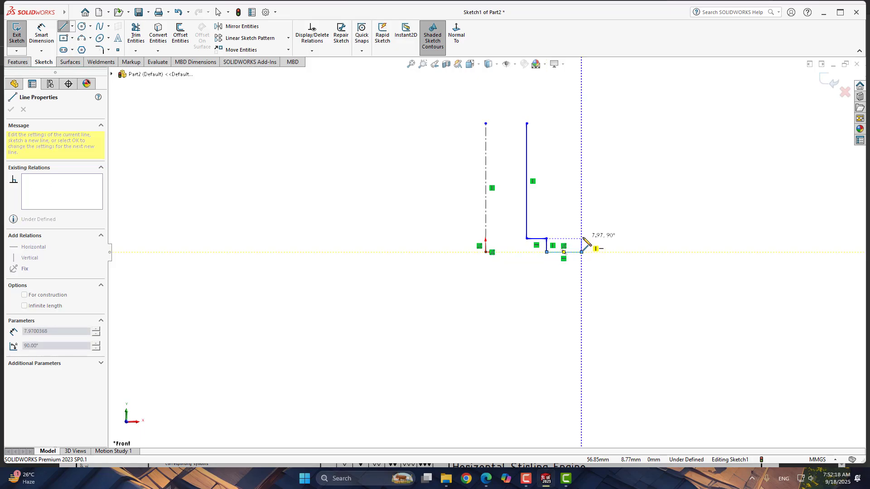
click(581, 226)
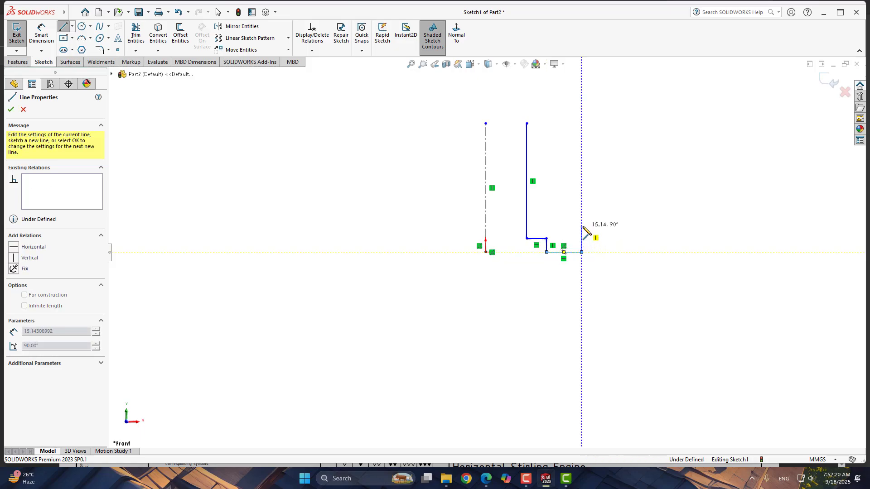
click(537, 226)
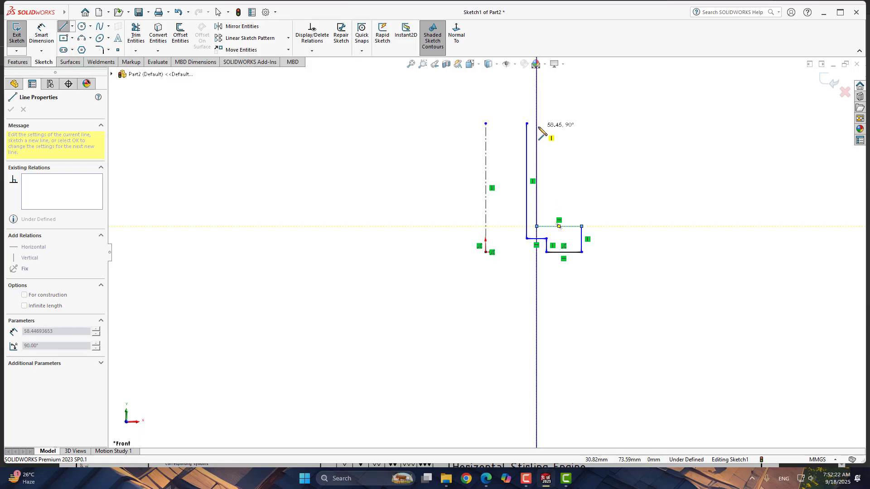
click(537, 123)
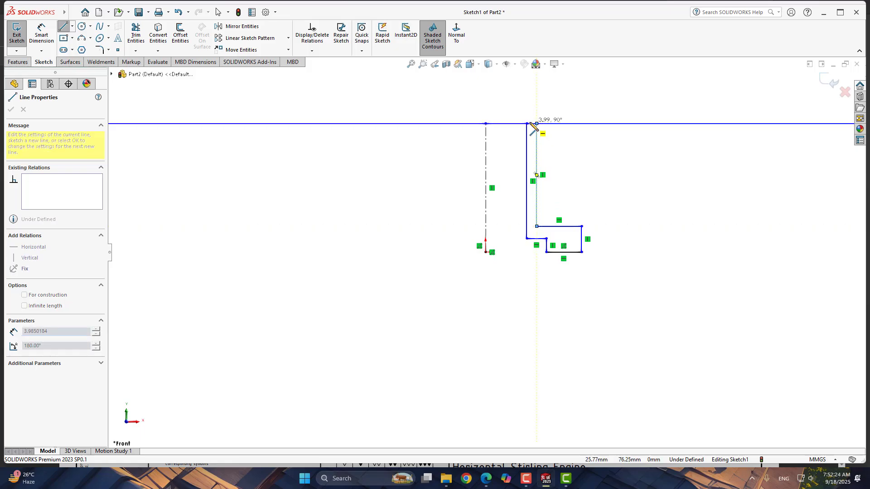
click(527, 124)
right_click(596, 129)
click(612, 138)
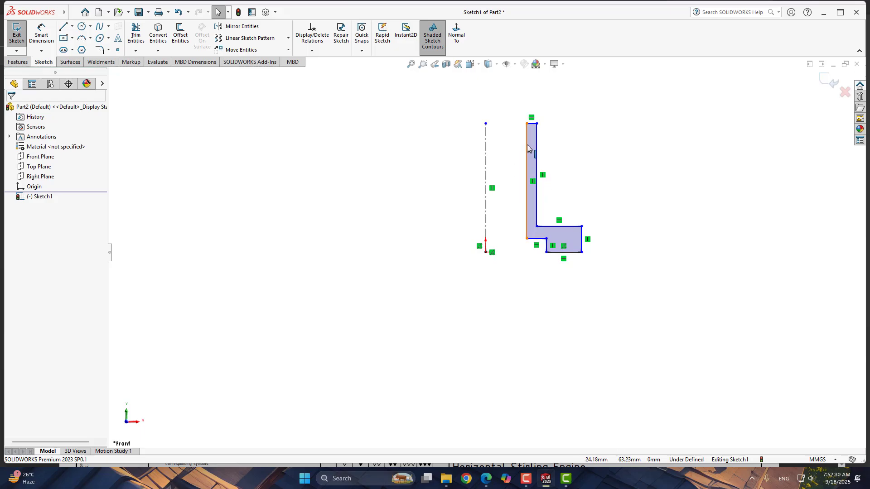
- Dimension the inner wall line against the centerline and set it to 30 mm
right_drag(601, 207, 595, 161)
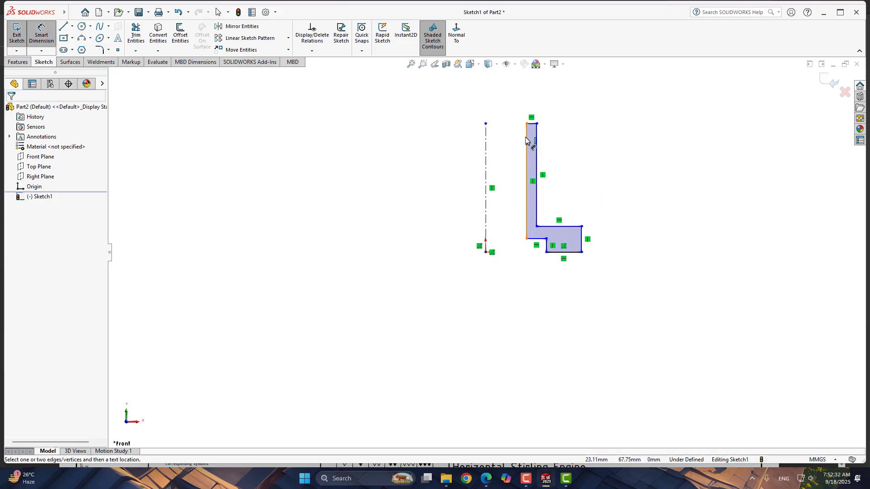
click(526, 137)
click(487, 136)
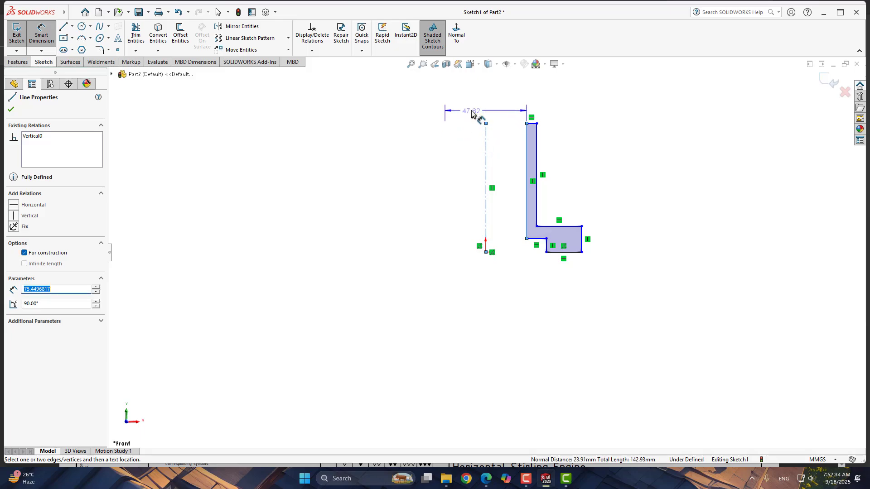
click(483, 104)
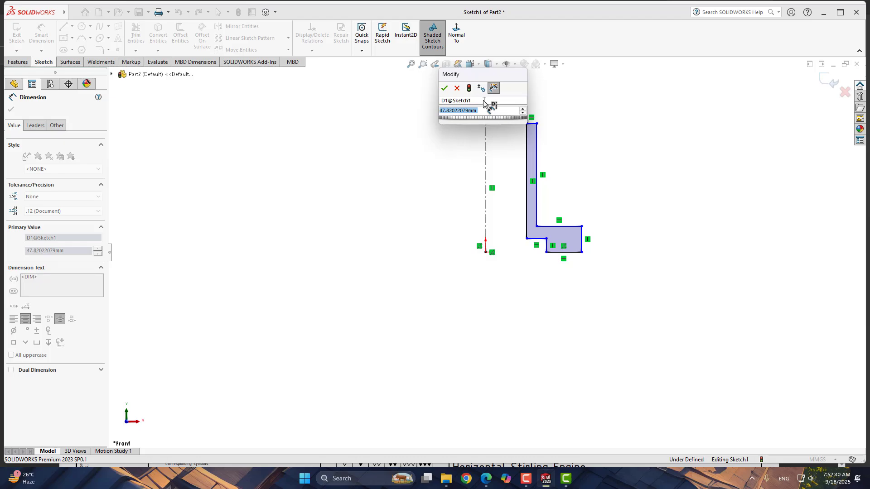
text(30)
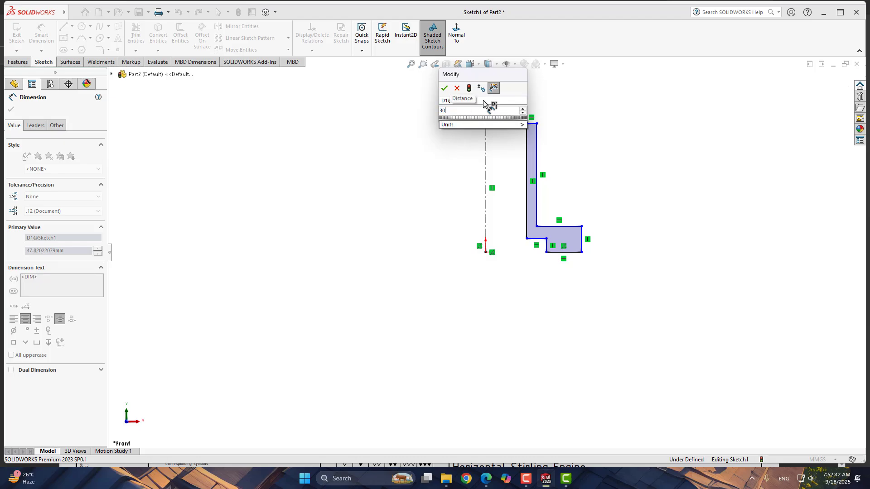
key(Return)
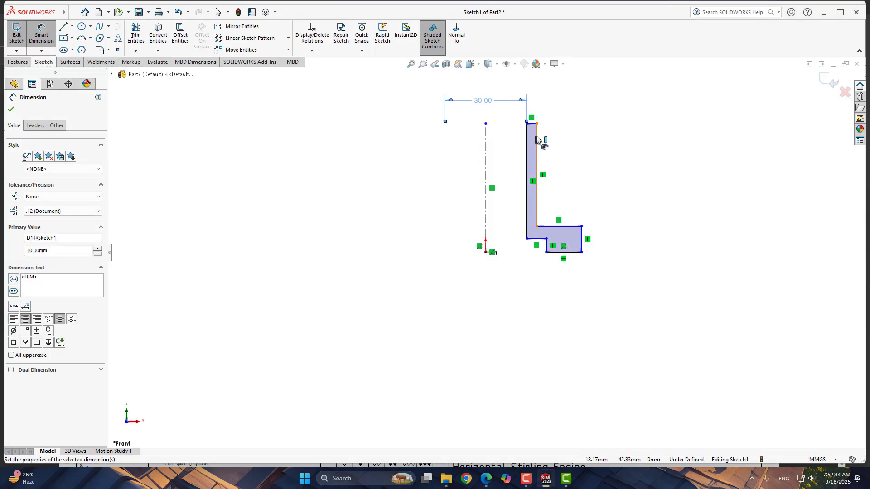
- Dimension the outer wall line against the centerline and set it to 35 mm
click(537, 139)
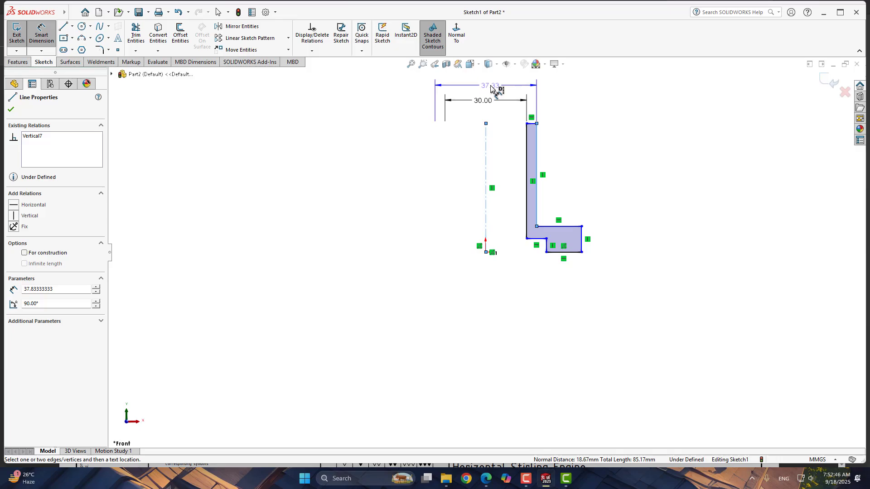
click(493, 88)
text(35)
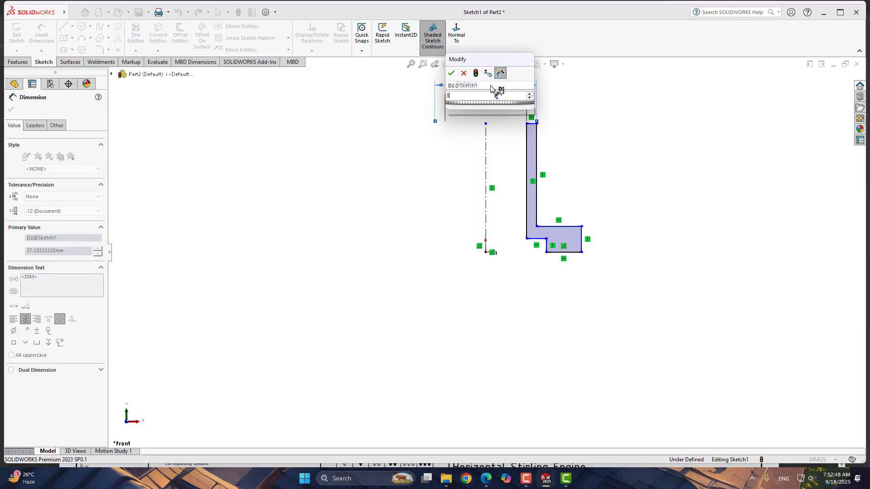
key(Return)
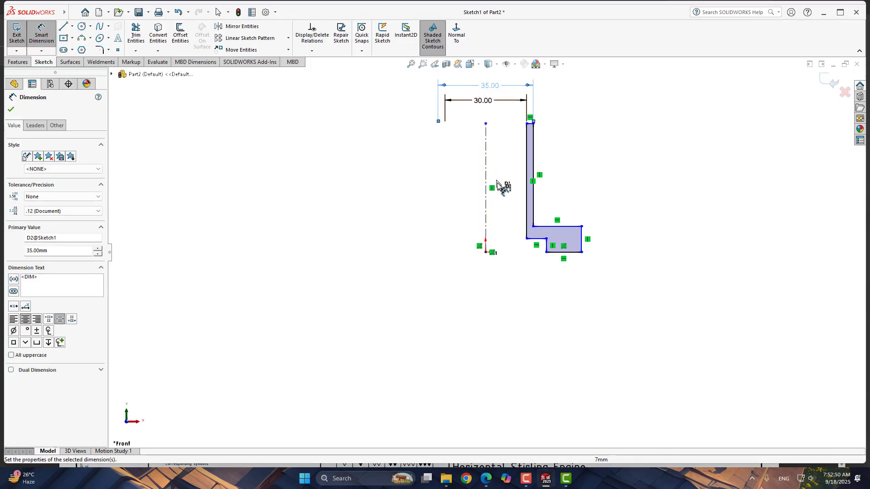
- Dimension the small vertical step at the flange's base against the centerline and set it to 40 mm
scroll(501, 191, down, 1)
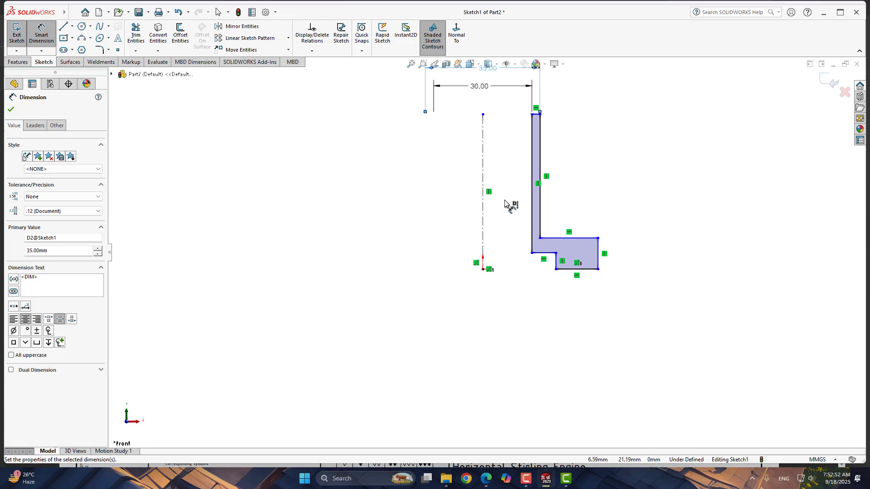
click(558, 268)
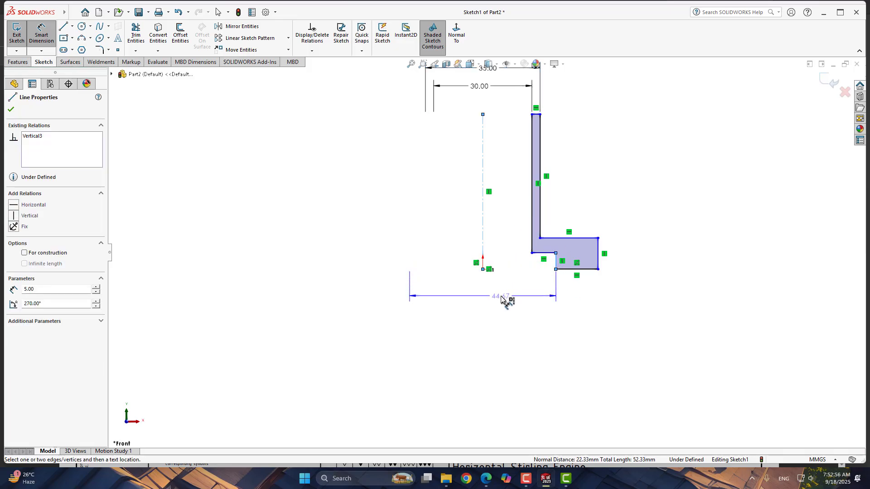
click(497, 303)
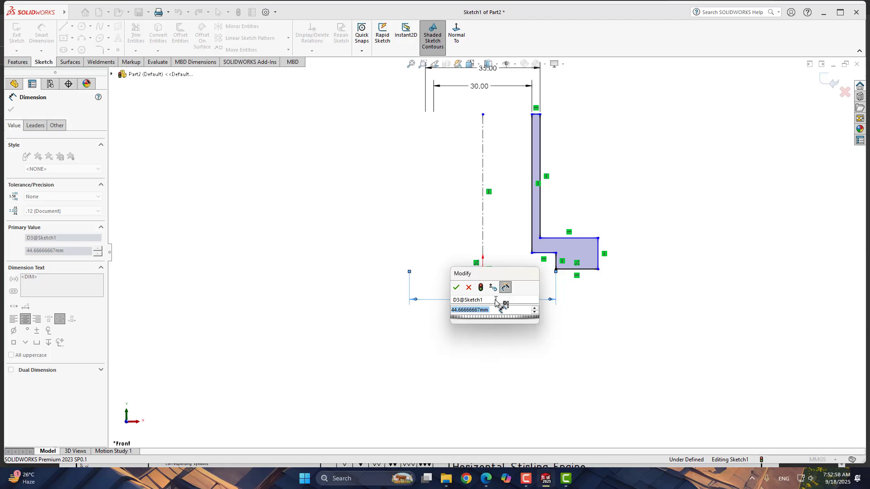
text(40)
key(Return)
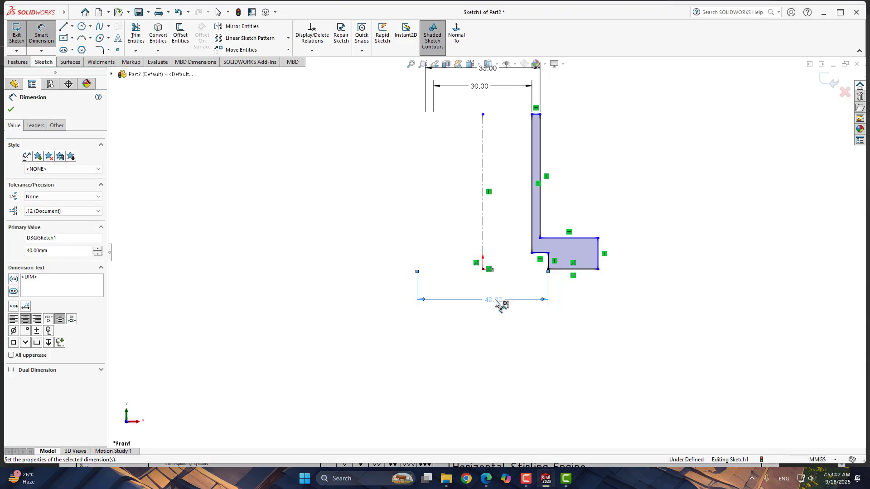
- Dimension the flange's outer edge against the centerline as a diameter and set it to 60 mm
click(599, 265)
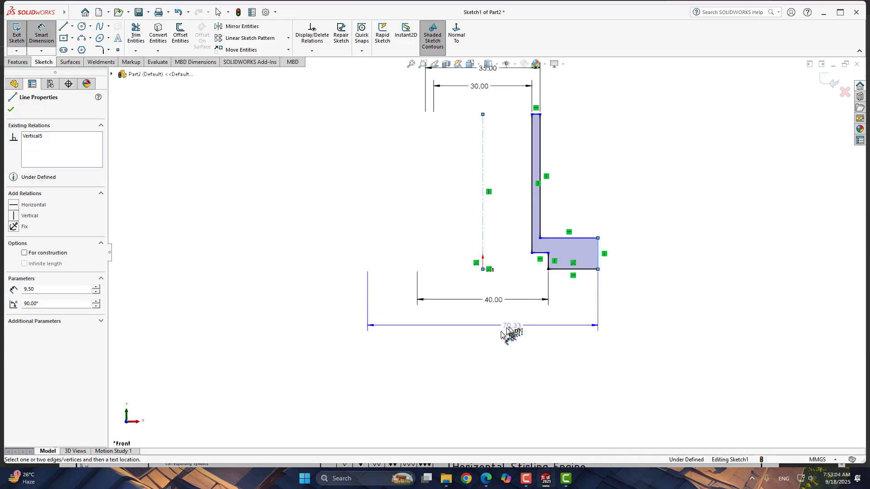
click(496, 340)
text(60)
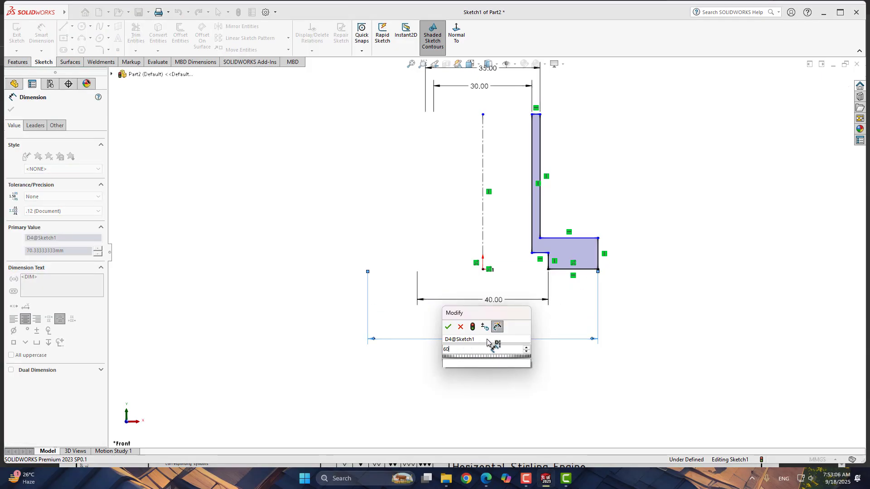
key(Return)
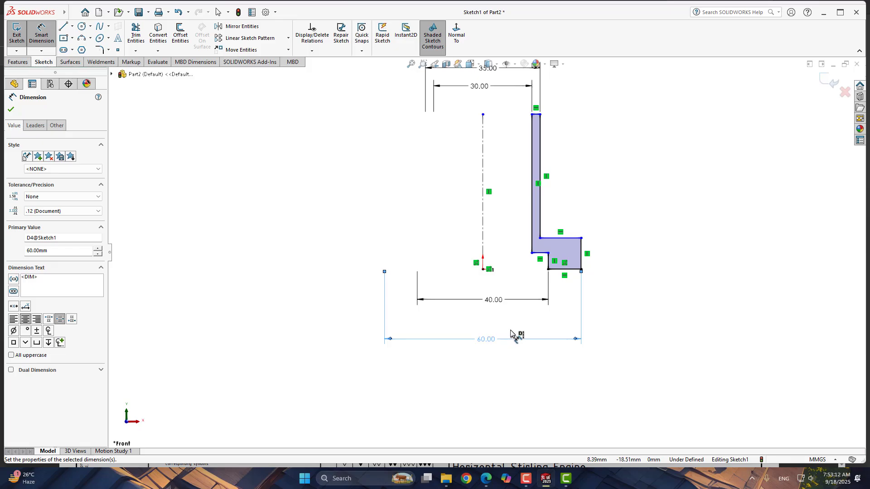
- Dimension the height of the flange's outer edge and set it to 6 mm
click(582, 266)
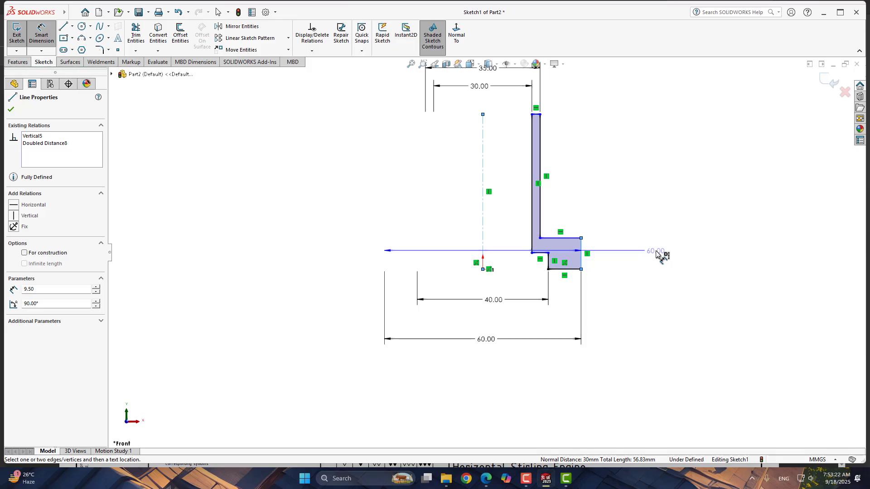
click(679, 253)
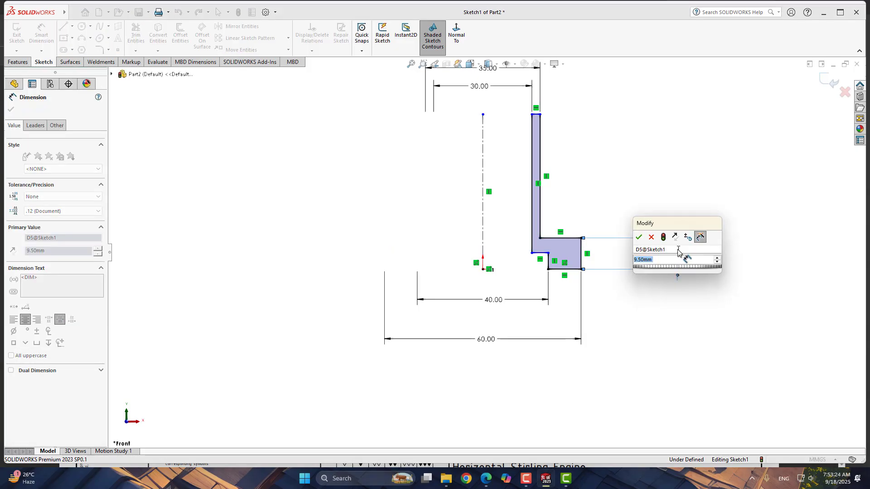
text(6)
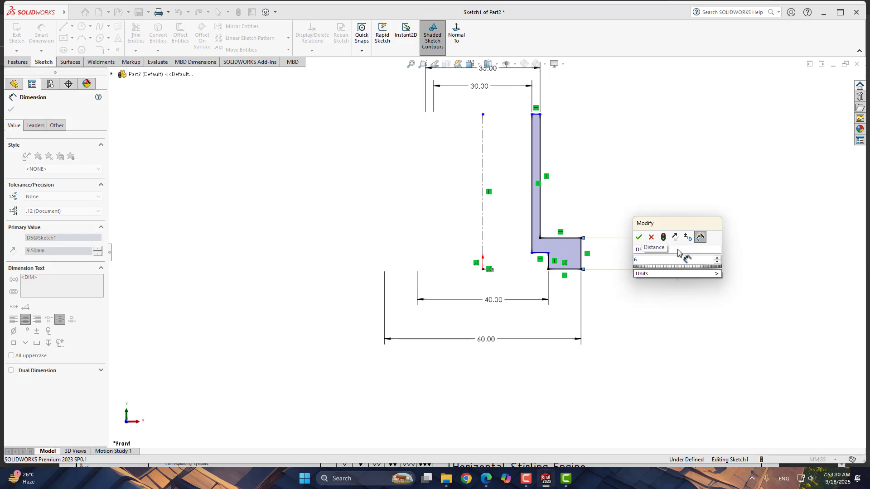
key(Return)
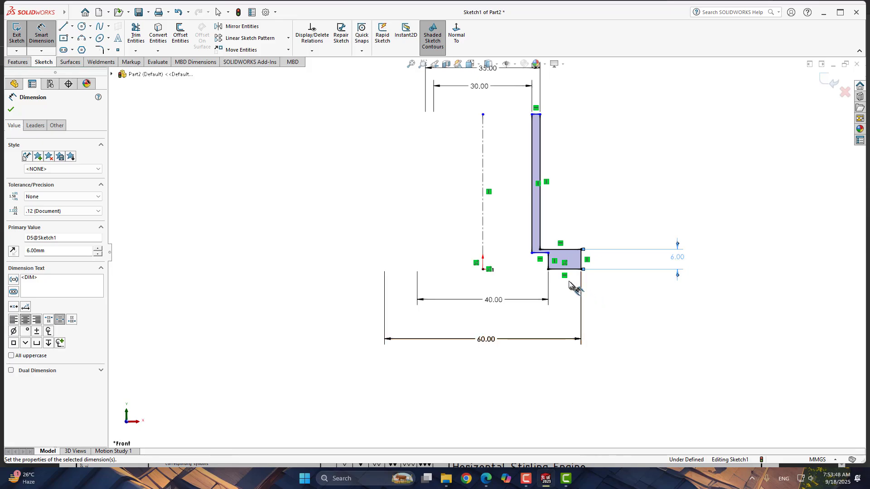
- Dimension the small vertical step under the wall and set it to 2.3 mm
click(549, 262)
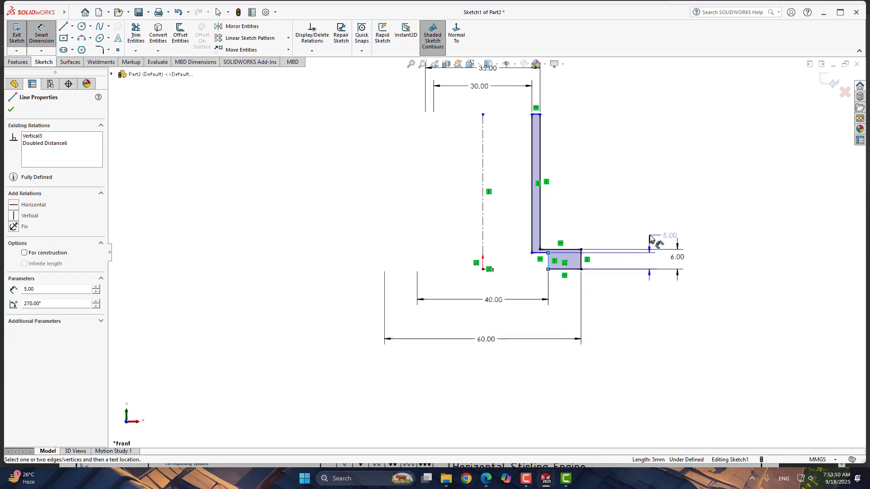
click(658, 237)
text(2.3)
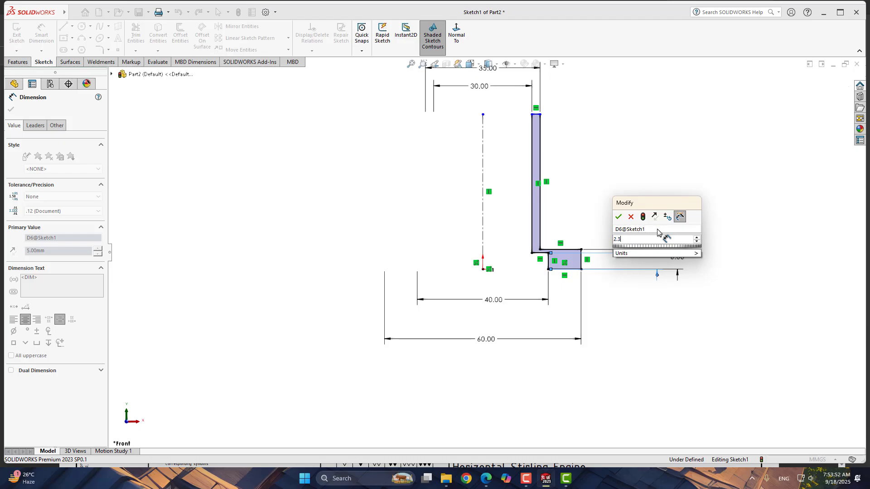
key(Return)
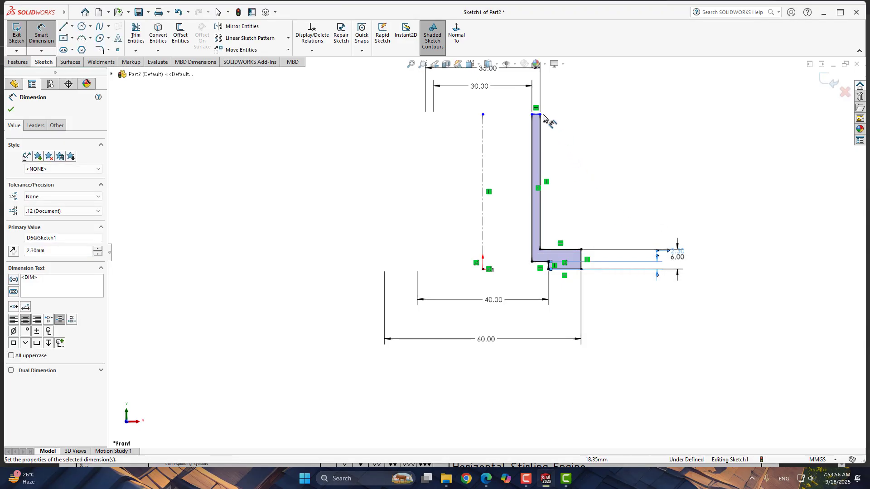
- Dimension the overall height between the wall's top edge and the flange's bottom edge as 60 mm, then close the dimension tool
scroll(547, 121, down, 3)
click(518, 158)
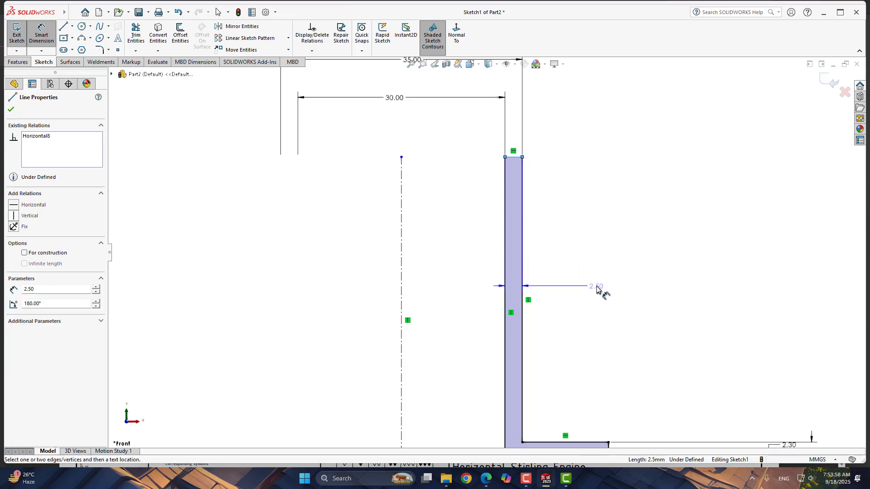
scroll(557, 334, up, 5)
scroll(524, 350, down, 3)
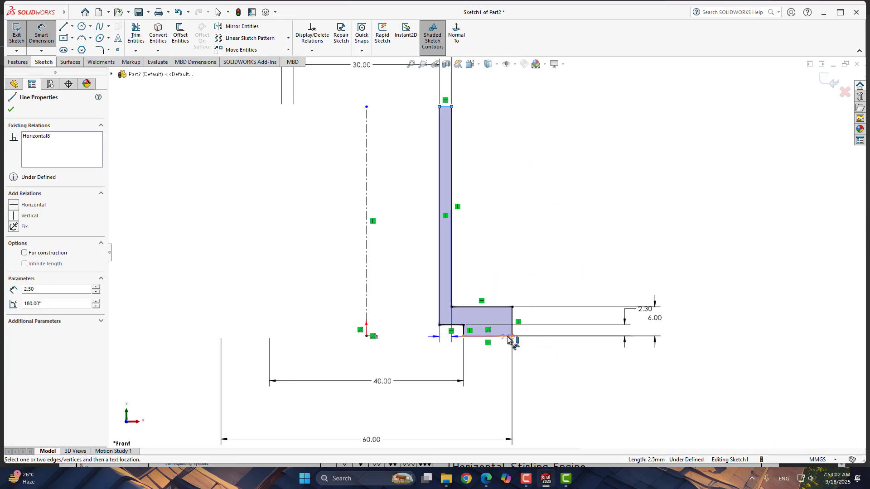
click(505, 337)
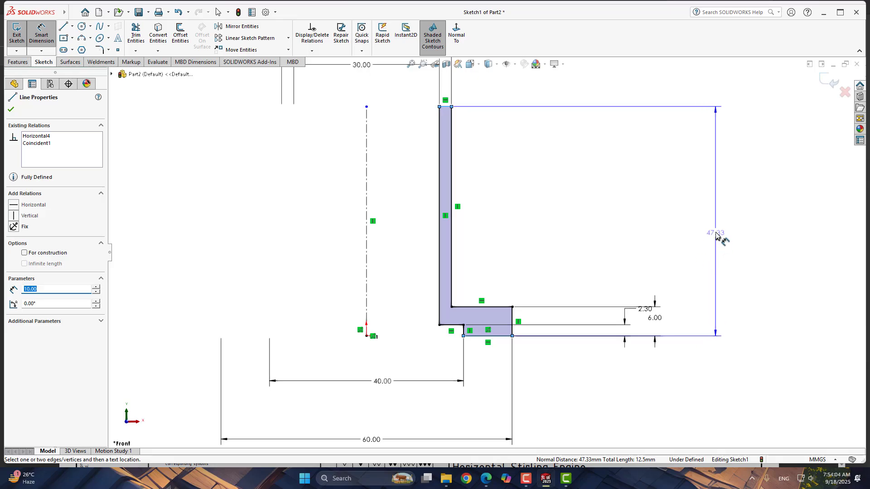
click(717, 234)
text(60)
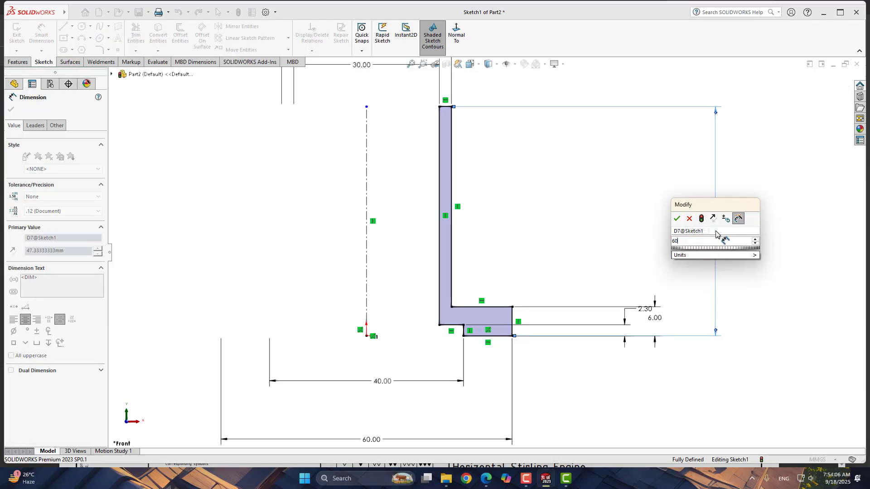
key(Return)
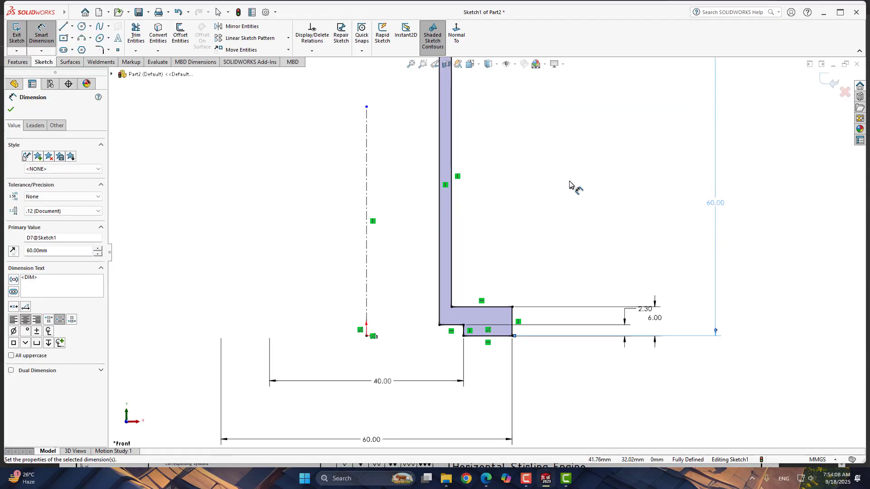
key(f)
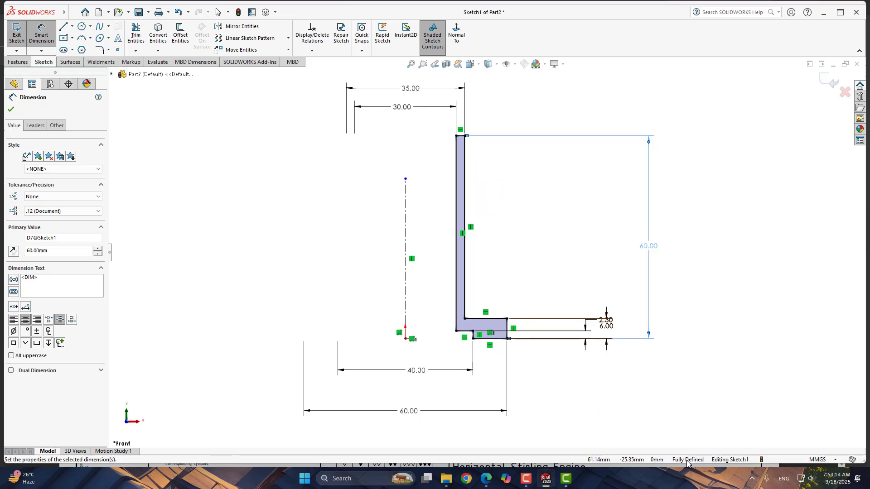
click(11, 109)
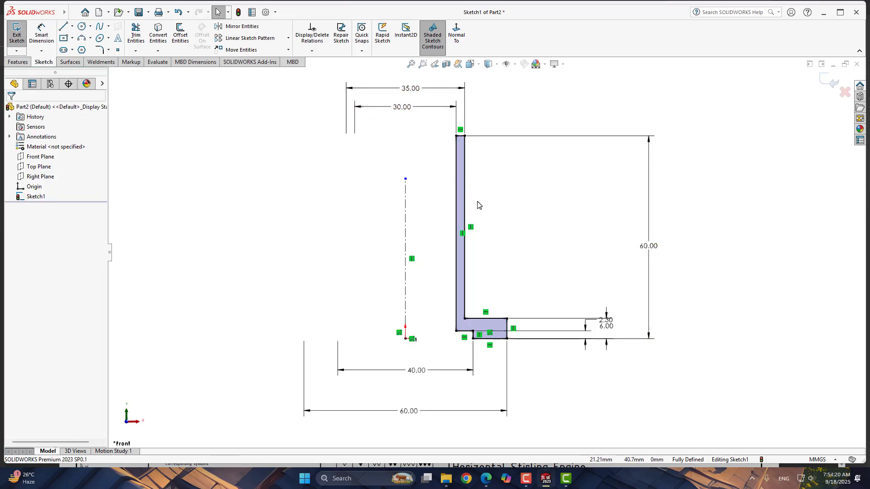
- Revolve the sketch 360 degrees around the centerline to create the cylinder body
click(18, 62)
click(50, 34)
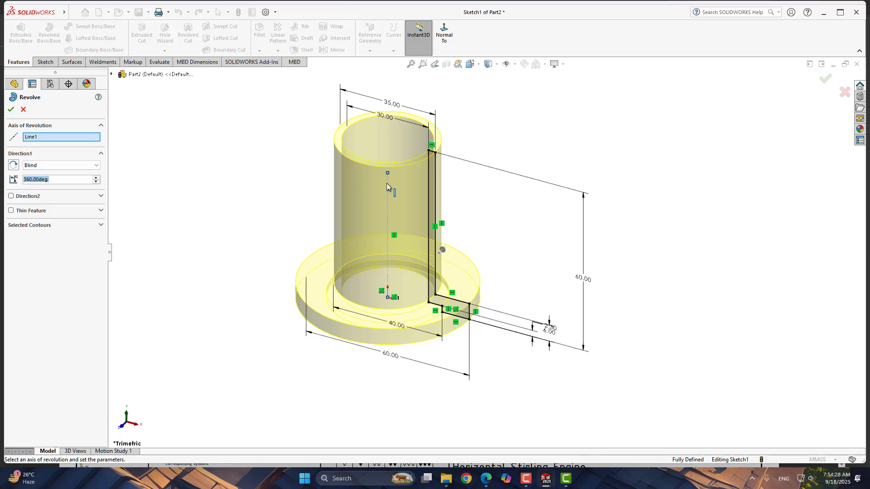
click(11, 110)
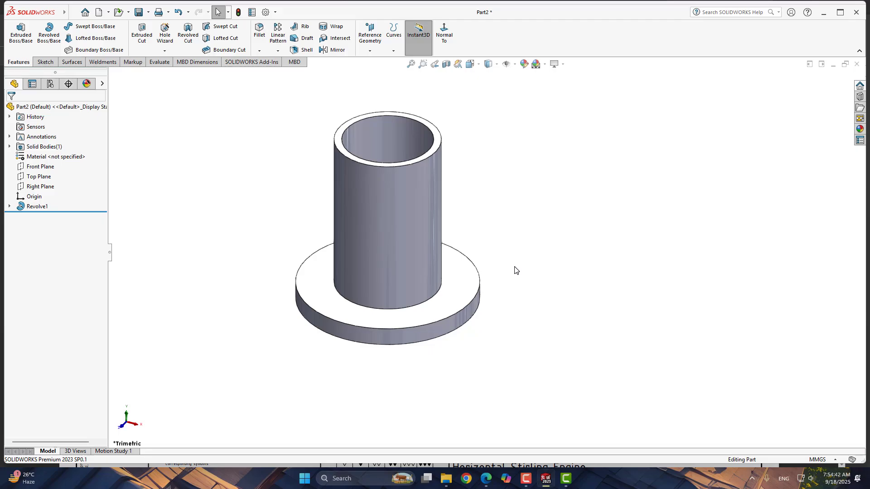
- Chamfer the flange's outer edges, the tube's top inner and outer edges and the bottom bore edge at 0.5 mm, 45°
click(259, 51)
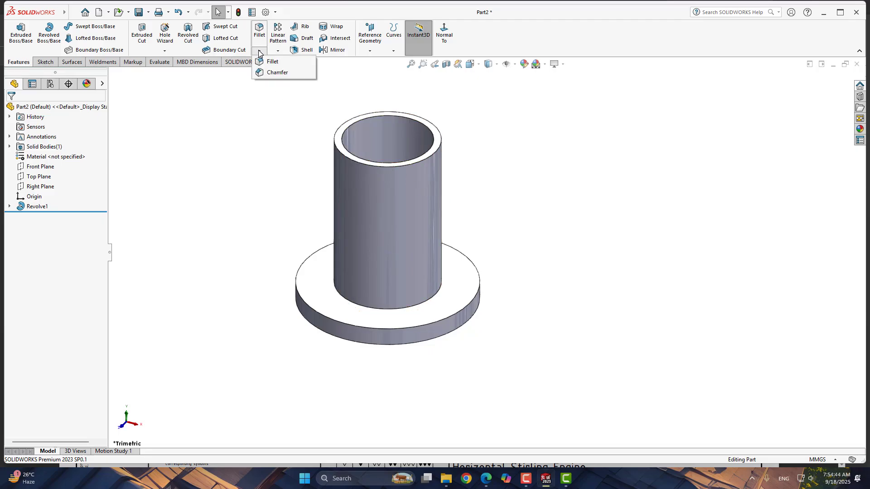
click(278, 73)
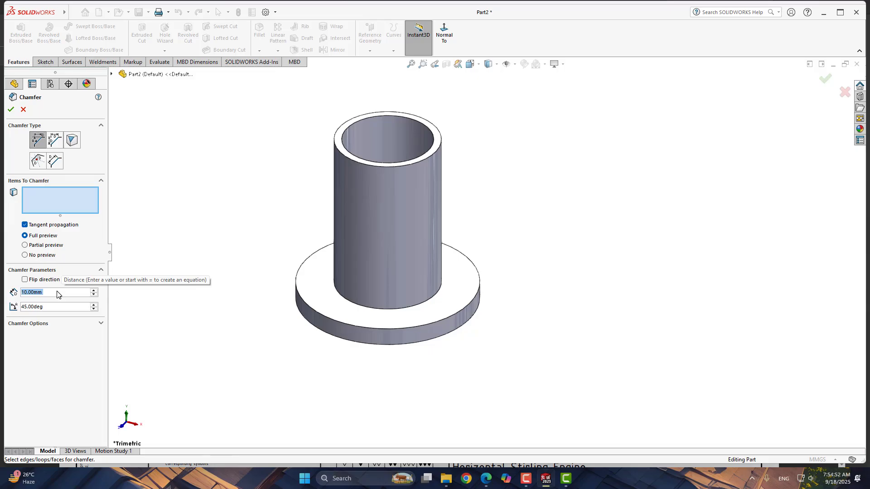
text(0.5)
key(Return)
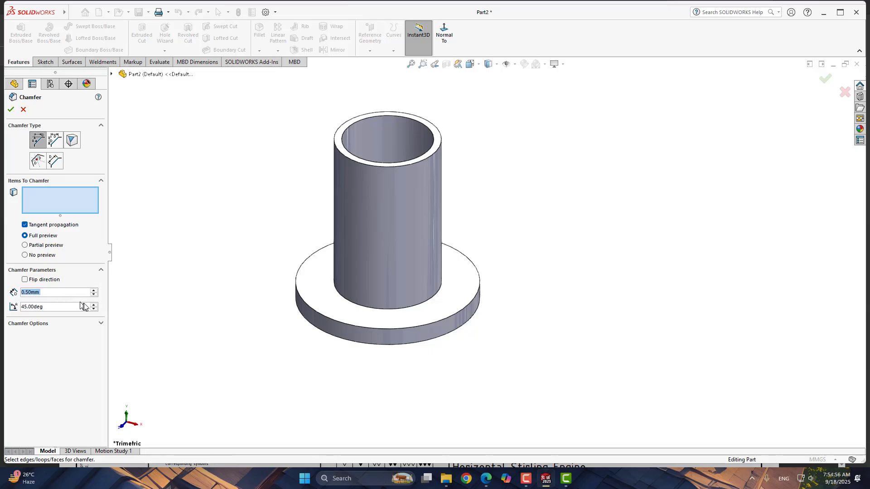
click(323, 334)
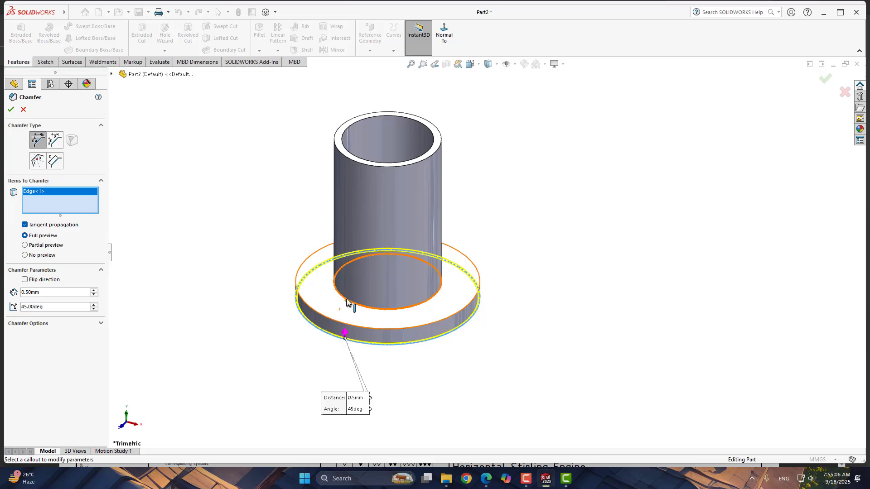
click(319, 313)
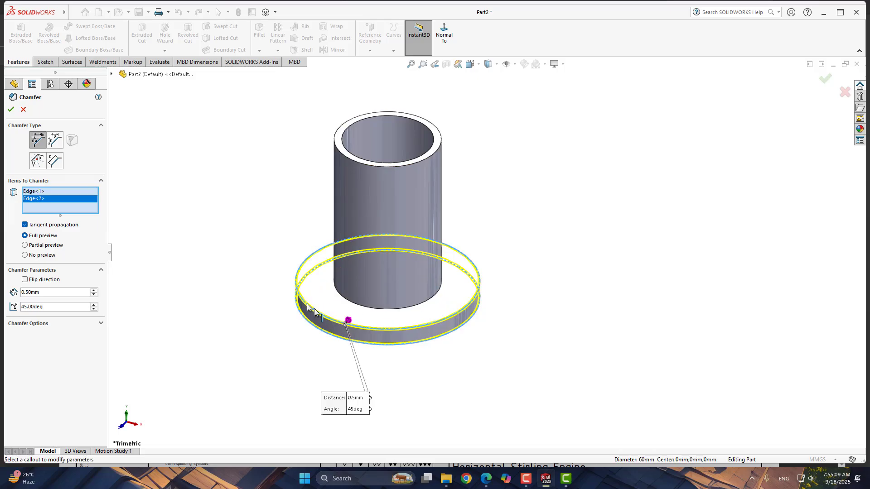
click(349, 157)
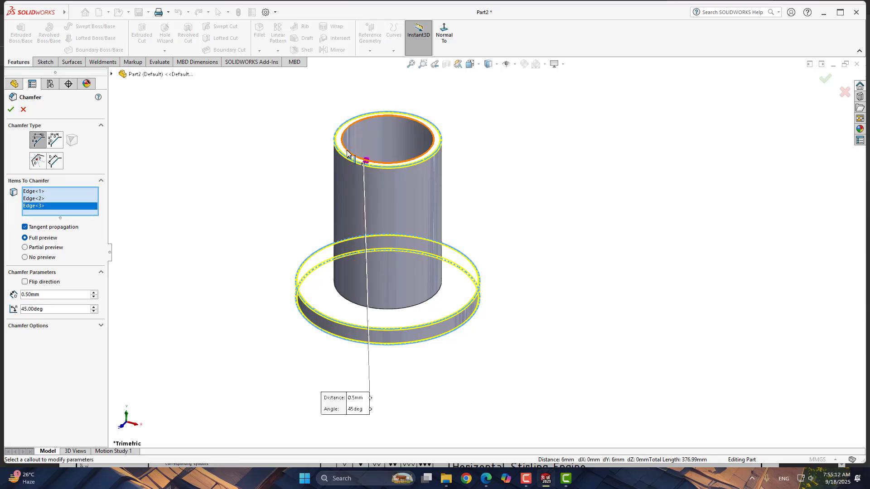
click(347, 151)
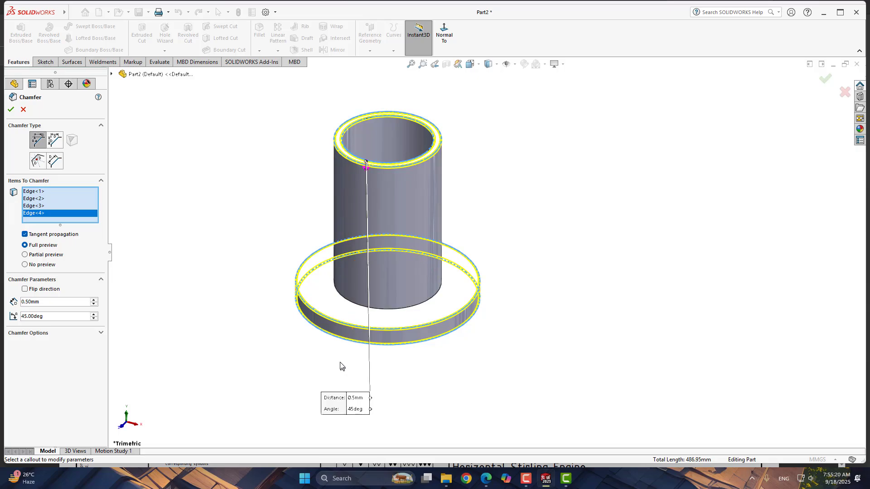
middle_drag(342, 365, 331, 307)
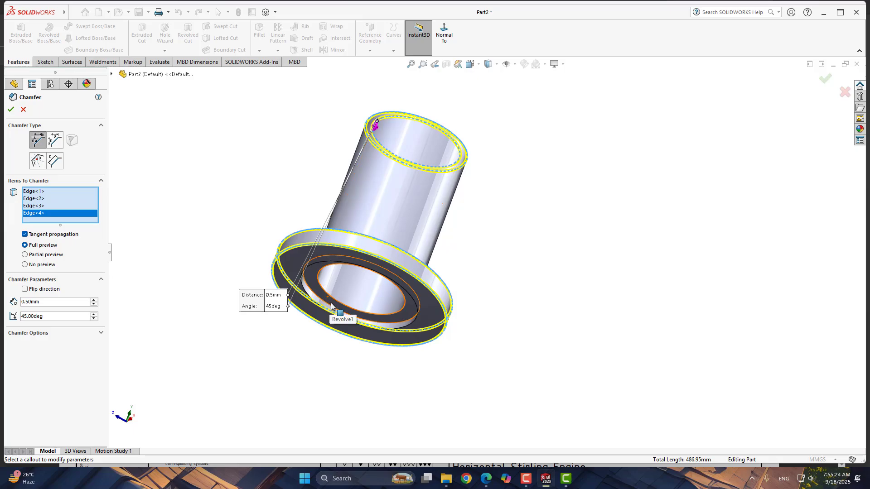
scroll(330, 303, down, 2)
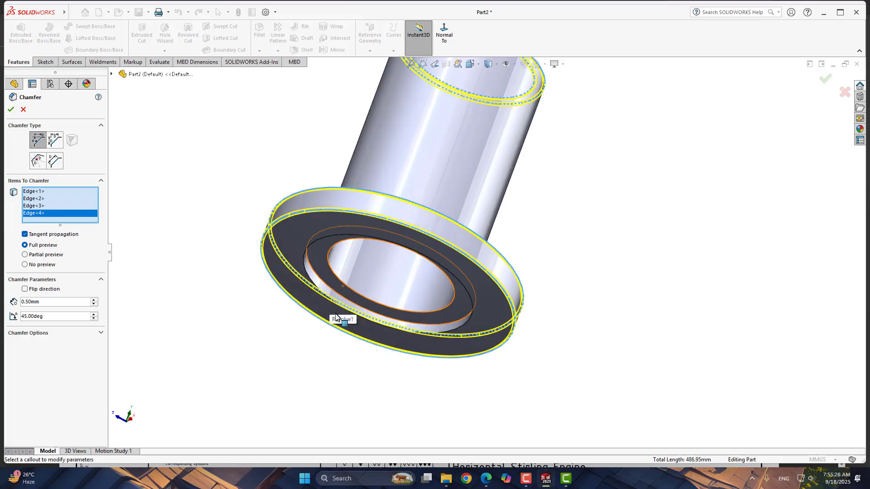
click(344, 286)
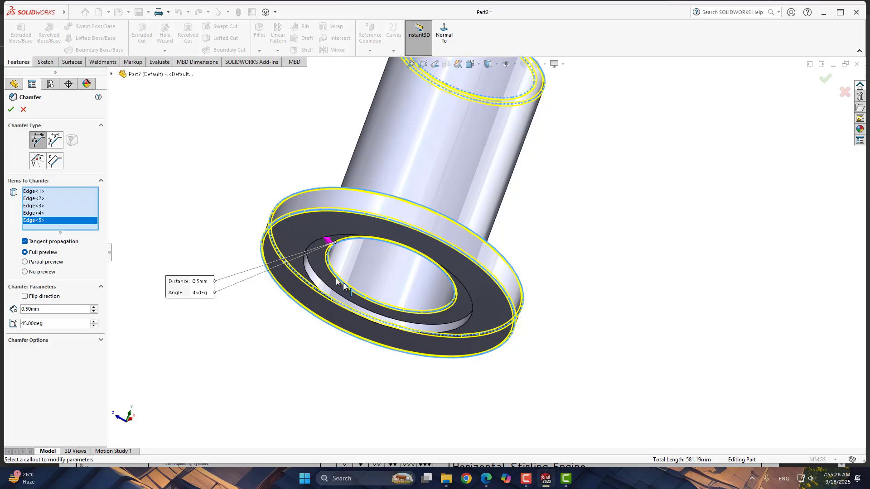
click(11, 110)
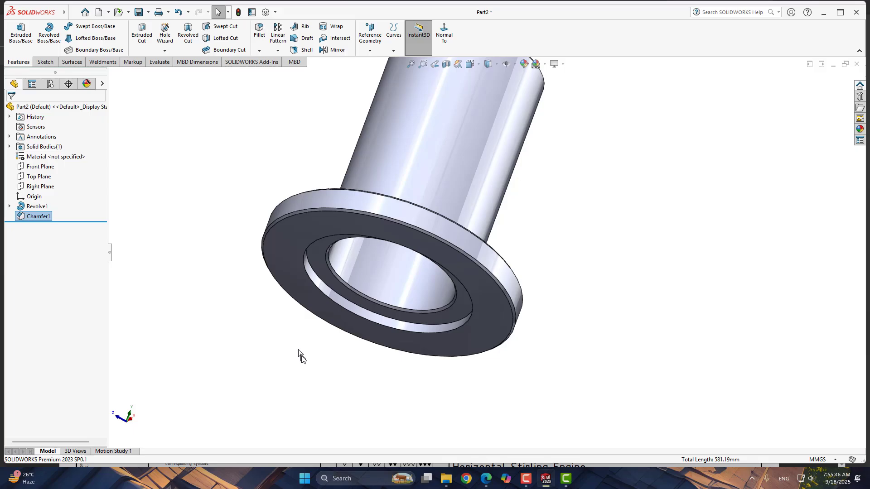
- Switch to the Cylinder.pdf blueprint to check the flange hole details, then return to SolidWorks
middle_drag(171, 231, 129, 320)
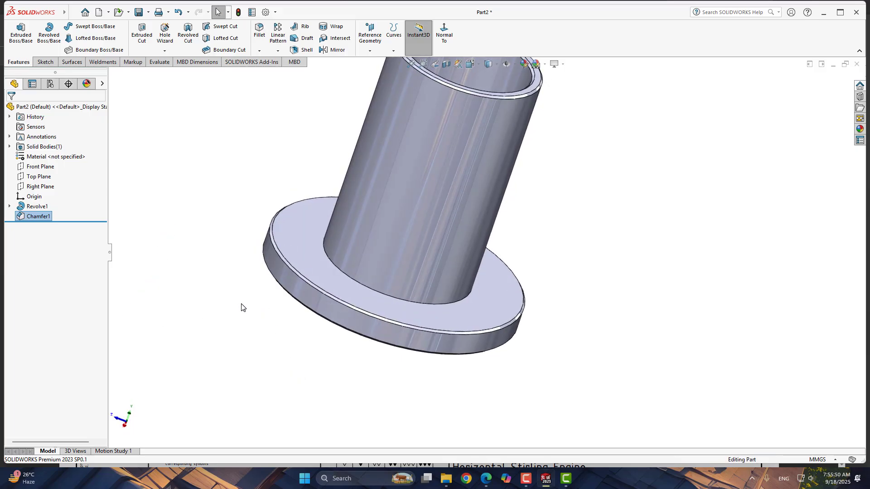
click(486, 479)
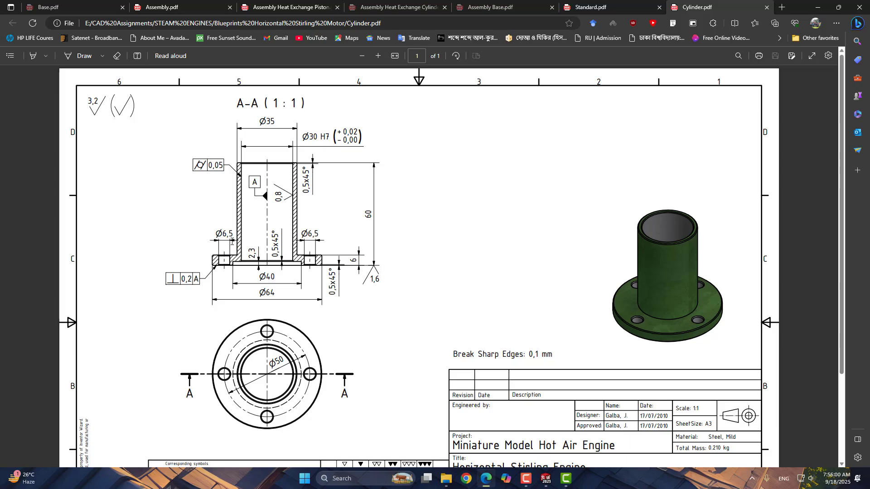
click(554, 479)
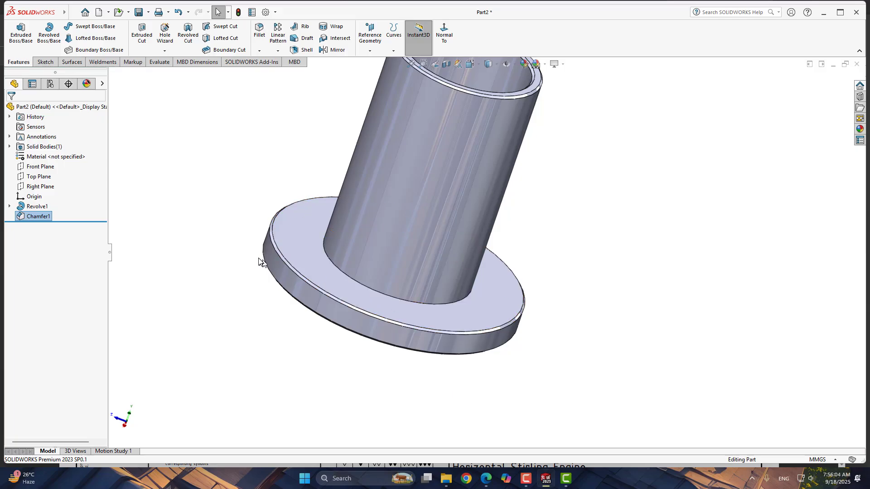
- Start the Hole Wizard with the Dowel Holes type, Ø6.0 size, and Through All end condition
click(164, 41)
click(67, 204)
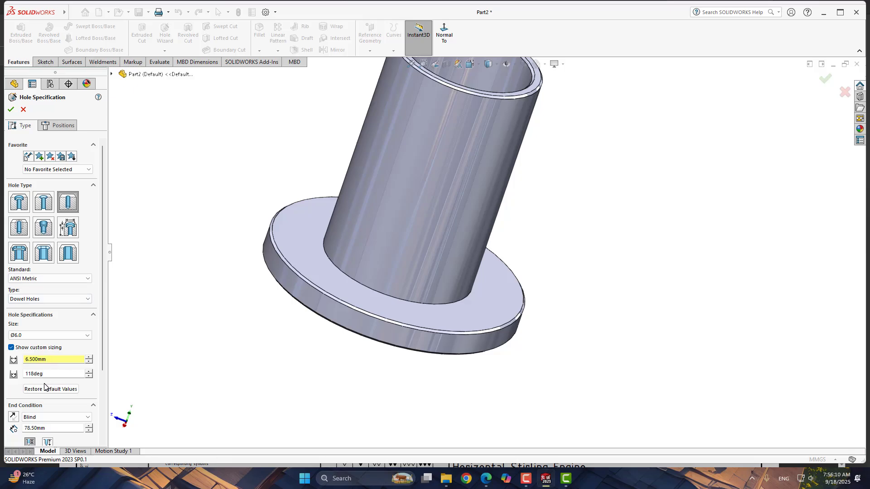
click(77, 417)
click(51, 431)
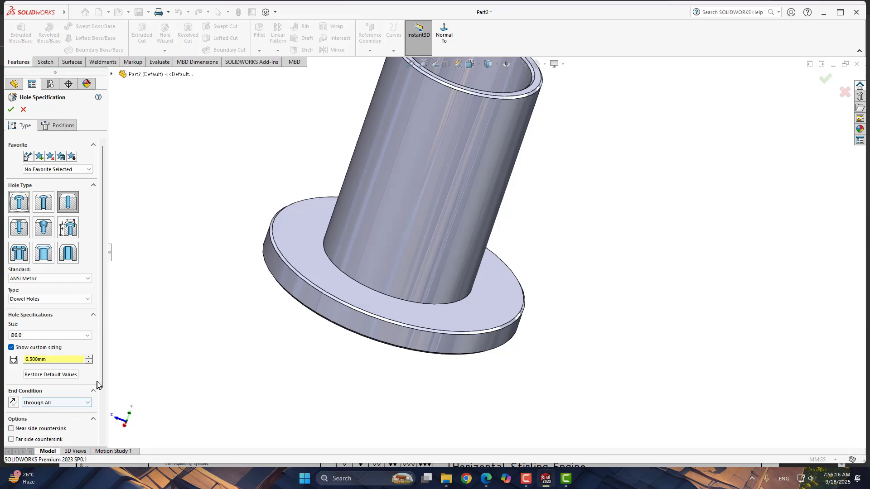
- Enable both near side and far side countersinks for the dowel hole
drag(104, 351, 104, 409)
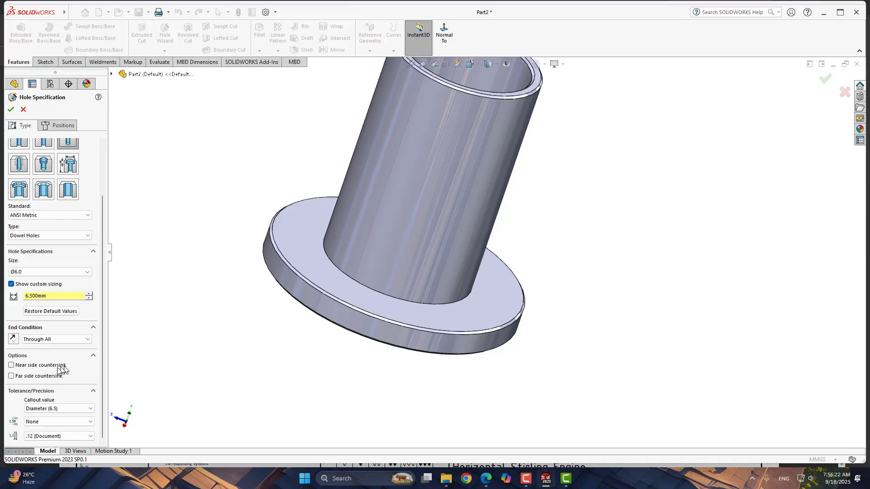
click(11, 365)
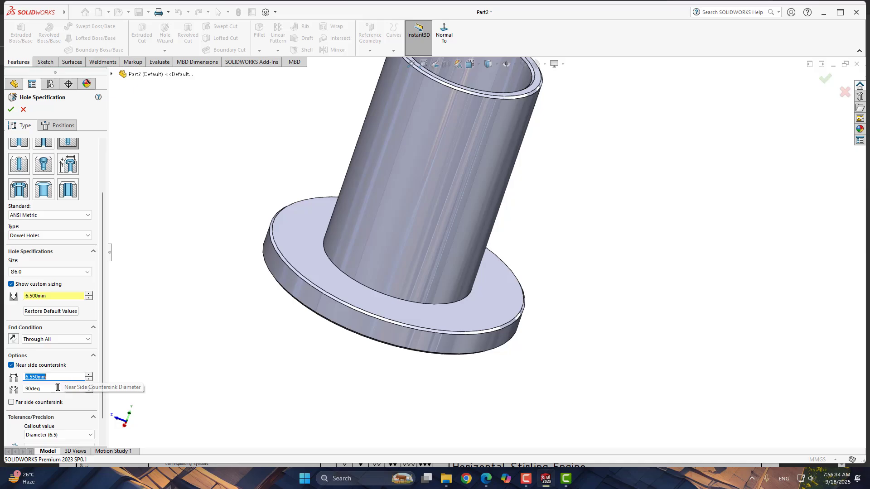
click(11, 403)
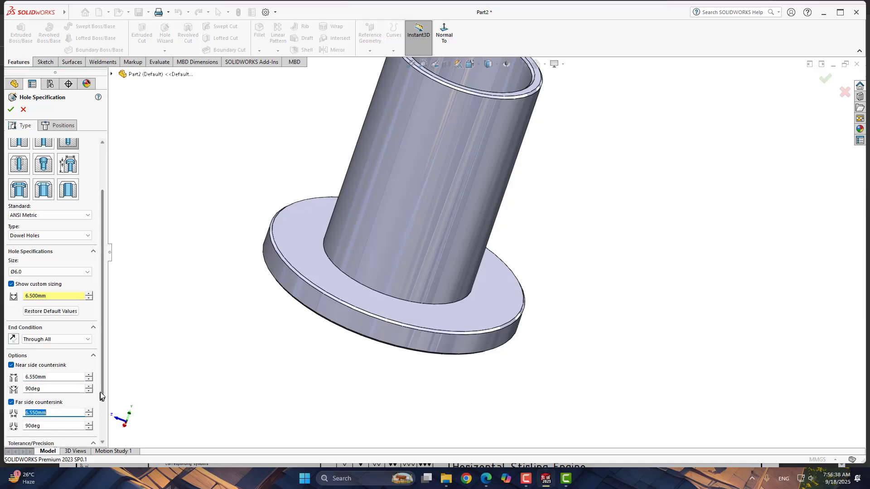
scroll(101, 393, down, 3)
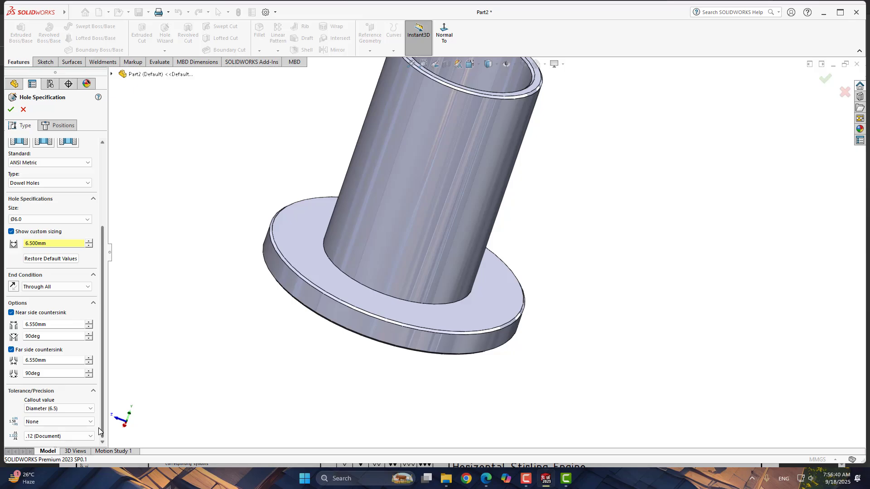
scroll(102, 393, up, 4)
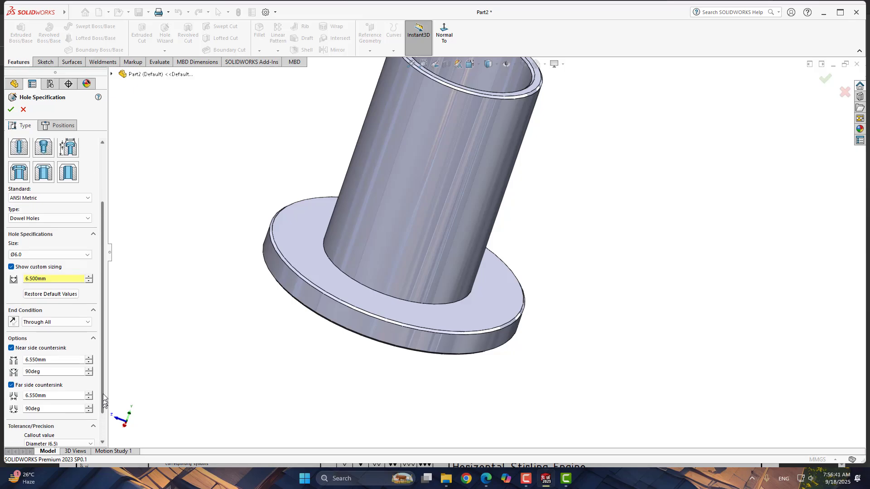
- On the flange's top face, sketch a construction circle about 46 mm in diameter centred on the origin
click(74, 129)
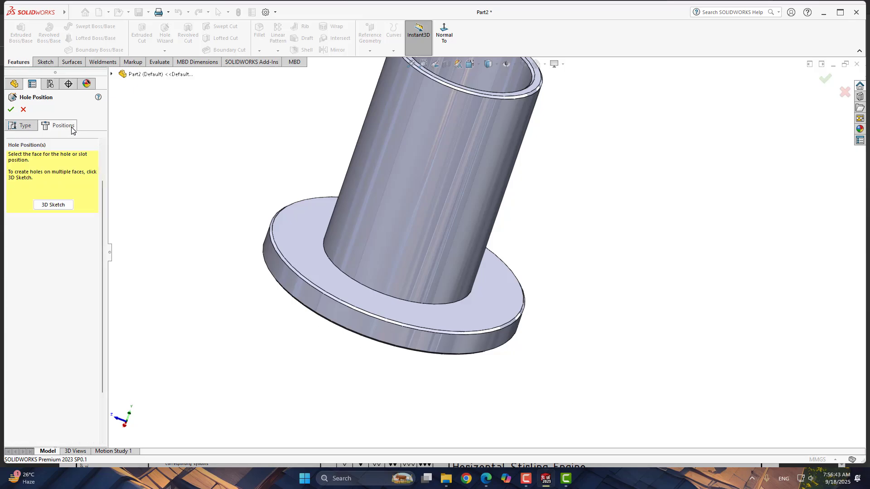
click(311, 263)
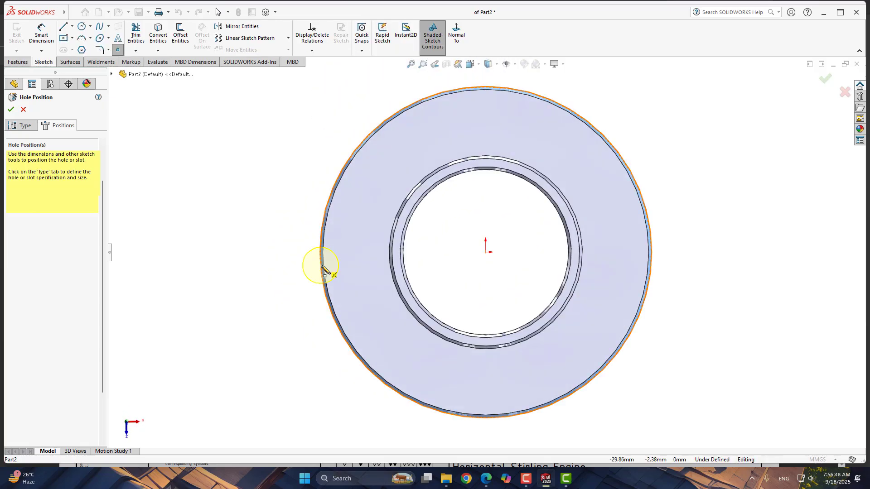
click(82, 26)
click(486, 252)
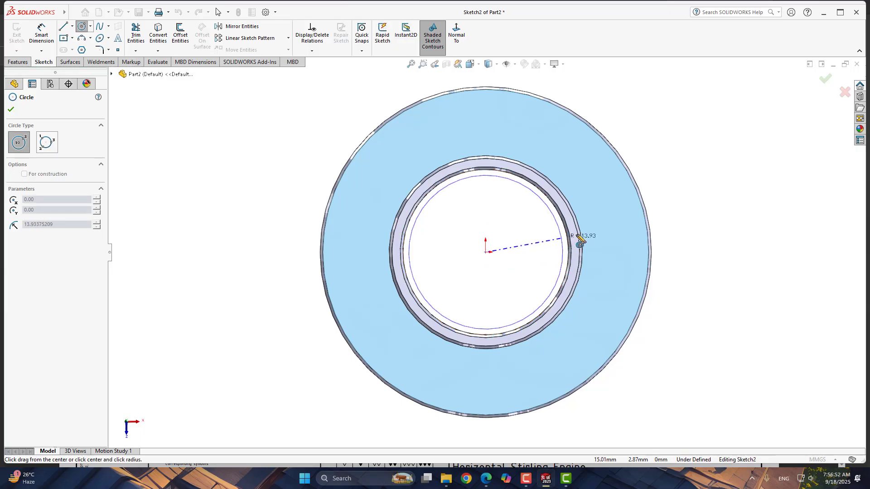
click(608, 212)
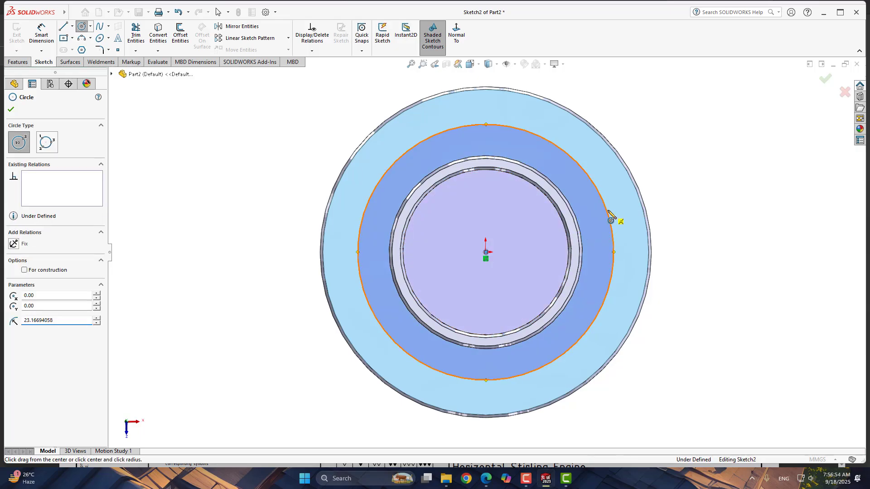
right_click(611, 216)
click(627, 198)
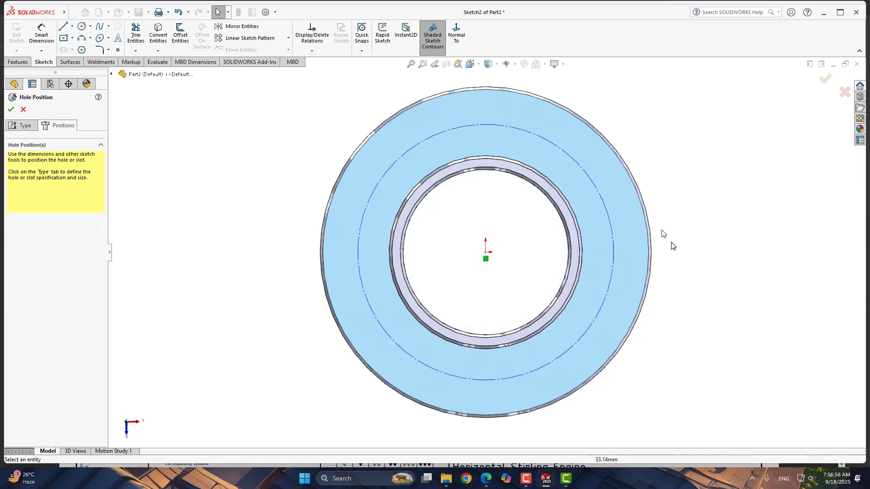
- Dimension the construction circle's diameter as 50 mm
right_drag(656, 292, 684, 263)
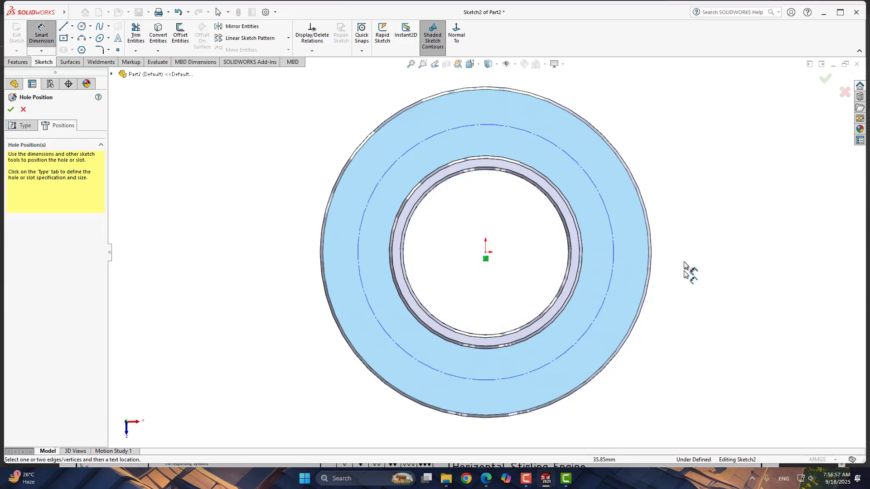
click(615, 239)
click(505, 282)
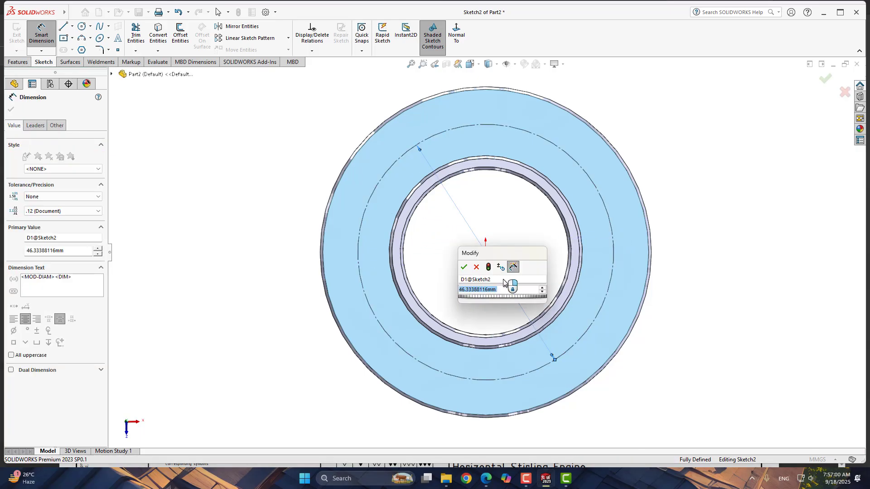
text(50)
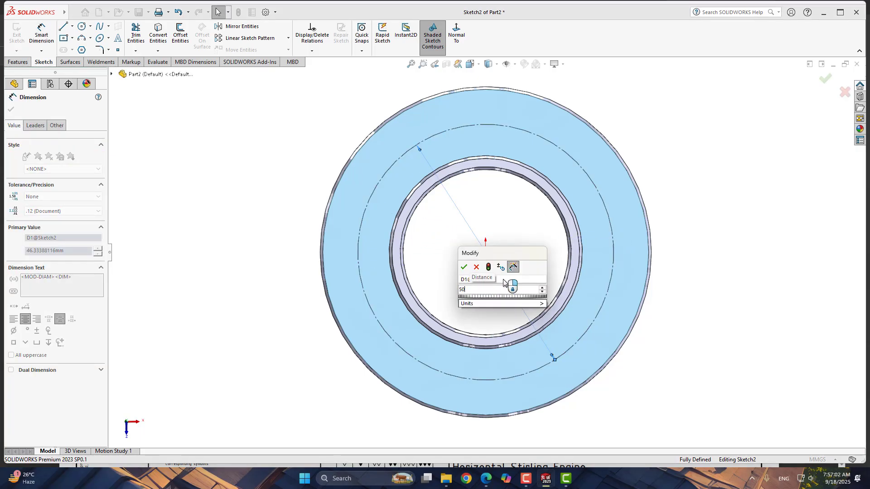
key(Return)
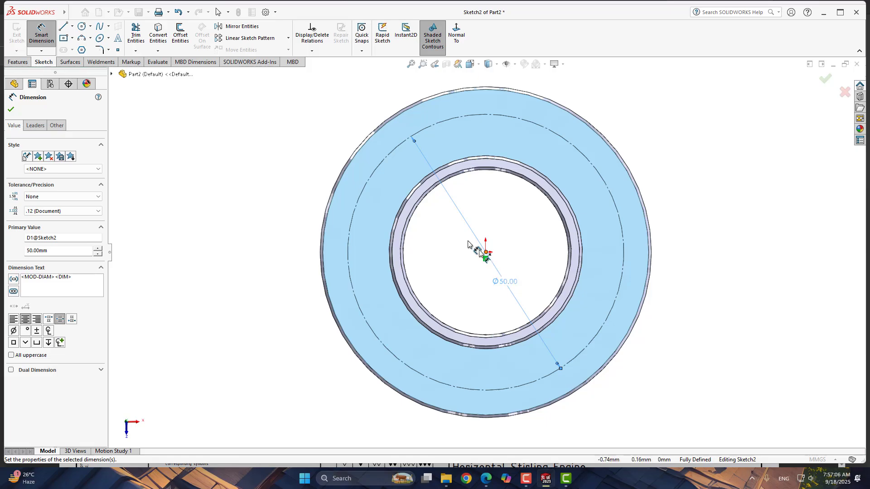
key(Escape)
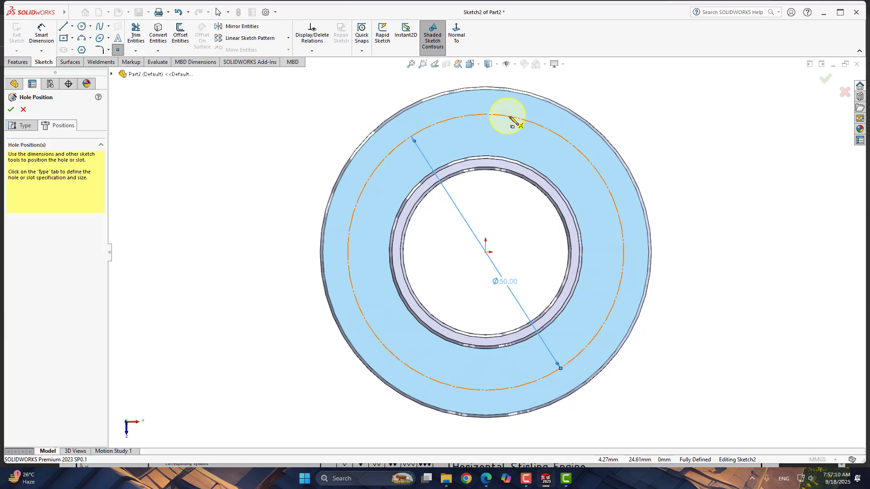
- Place four hole points at the circle's top, right, bottom and left quadrants and finish the hole feature
click(486, 117)
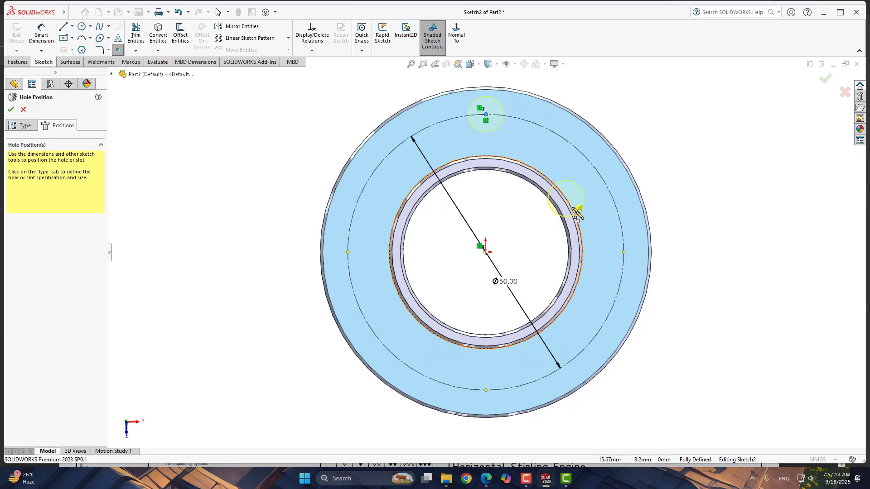
click(623, 252)
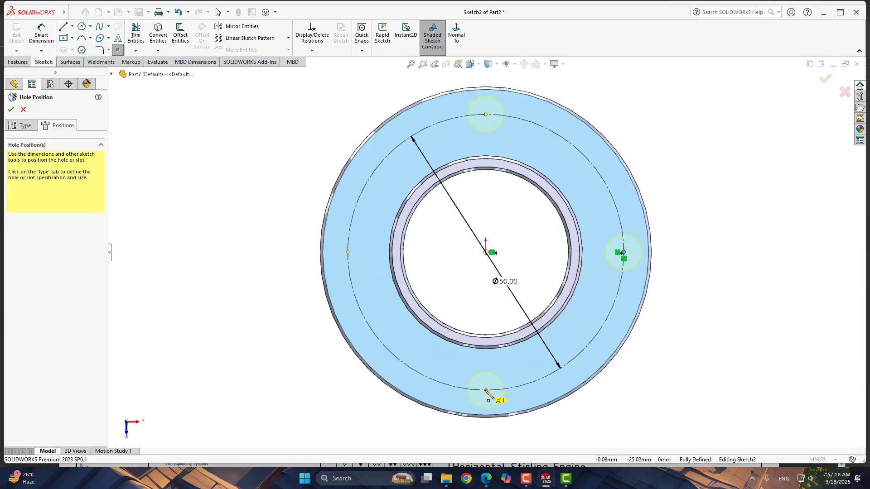
click(486, 390)
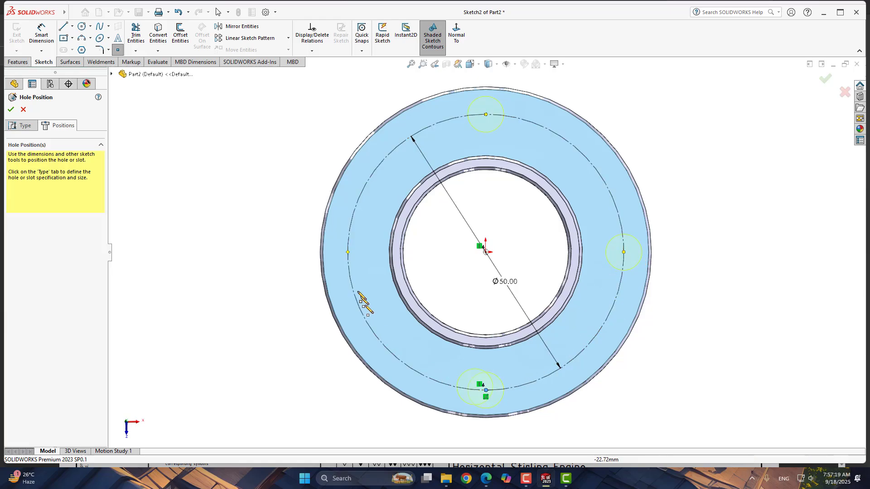
click(348, 252)
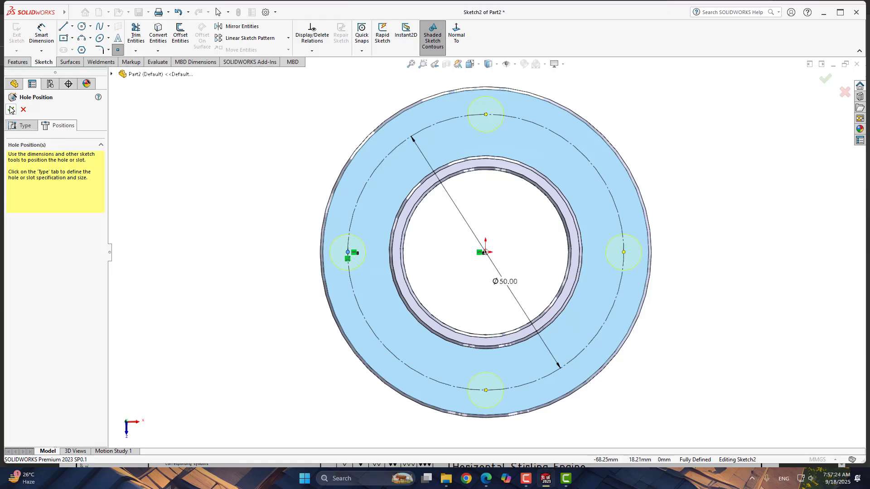
click(11, 110)
- Orbit and zoom around the flange to inspect the four new holes
middle_drag(401, 302, 418, 179)
click(664, 326)
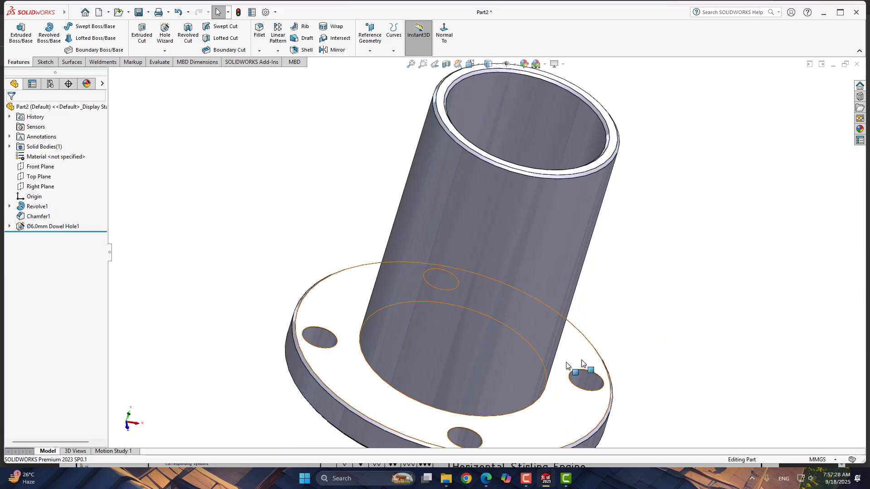
scroll(375, 379, up, 2)
scroll(376, 378, down, 4)
middle_drag(400, 328, 369, 361)
middle_drag(537, 383, 547, 310)
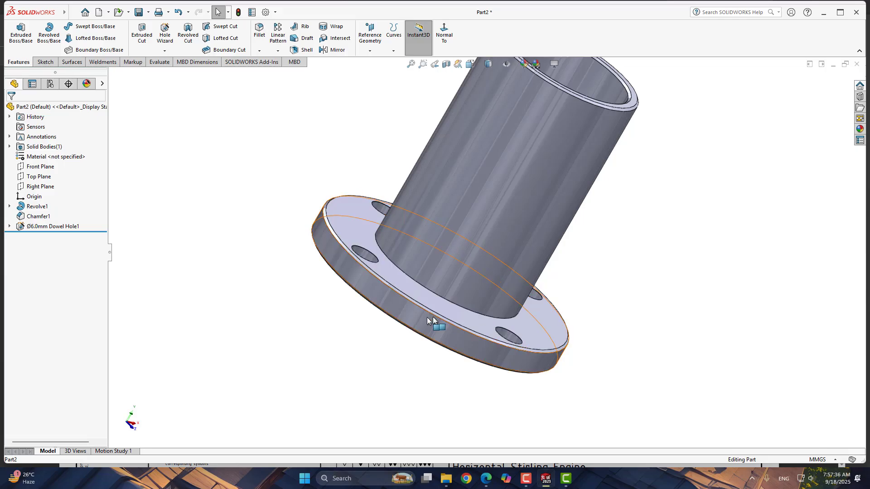
middle_drag(294, 275, 219, 274)
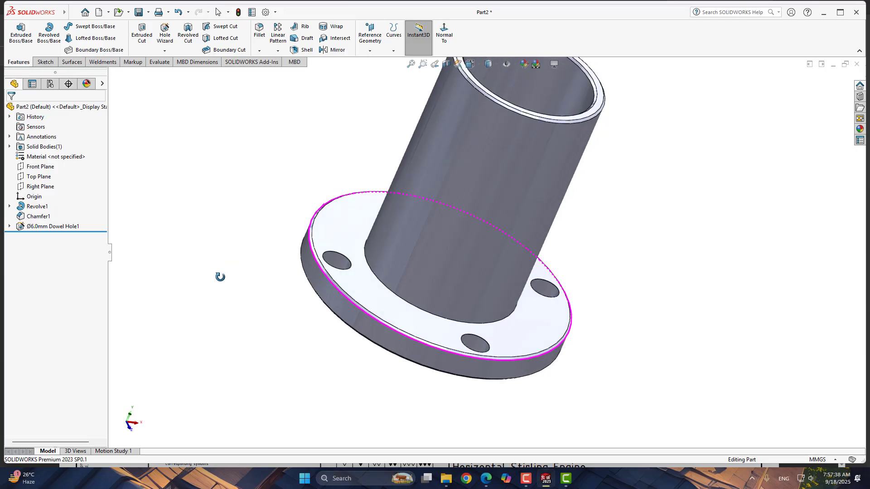
- Edit the dowel hole feature to set both near and far side countersink diameters to 6.70 mm
click(57, 226)
click(65, 202)
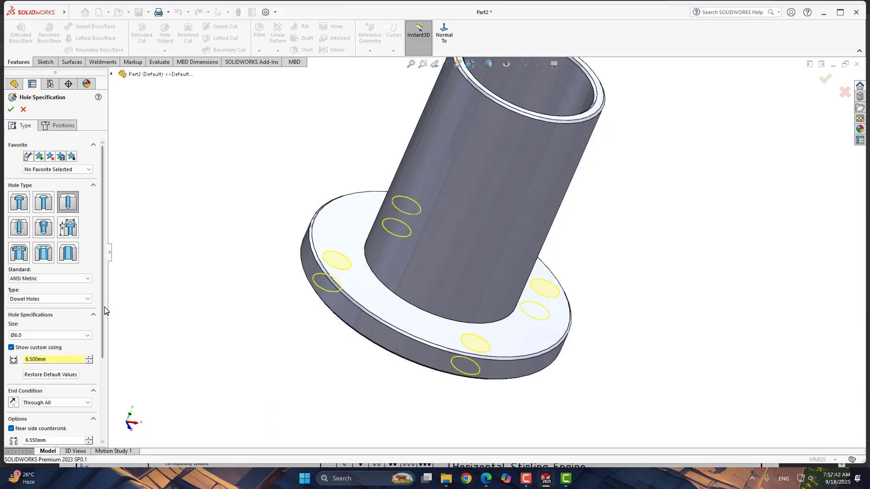
drag(103, 309, 102, 413)
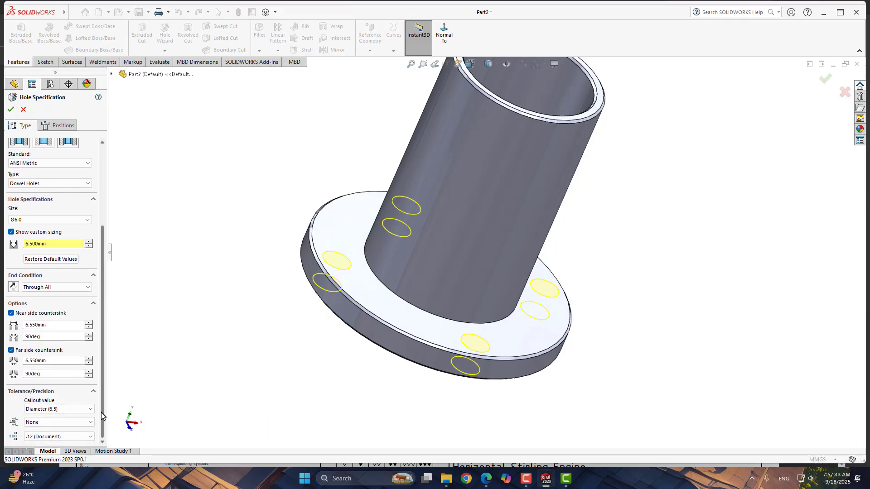
click(33, 325)
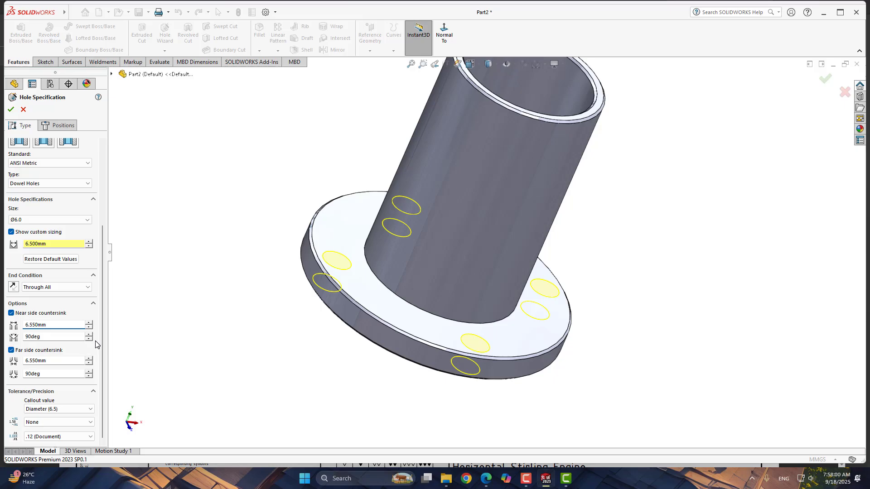
text(7)
click(32, 361)
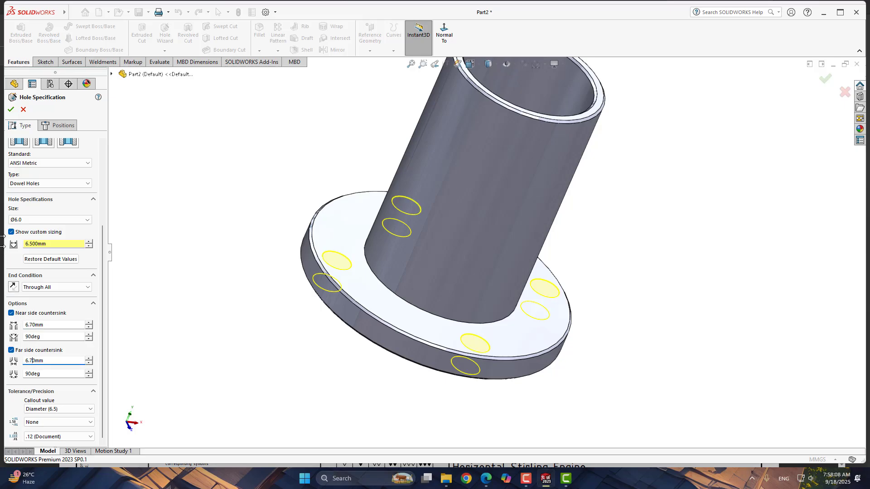
click(11, 110)
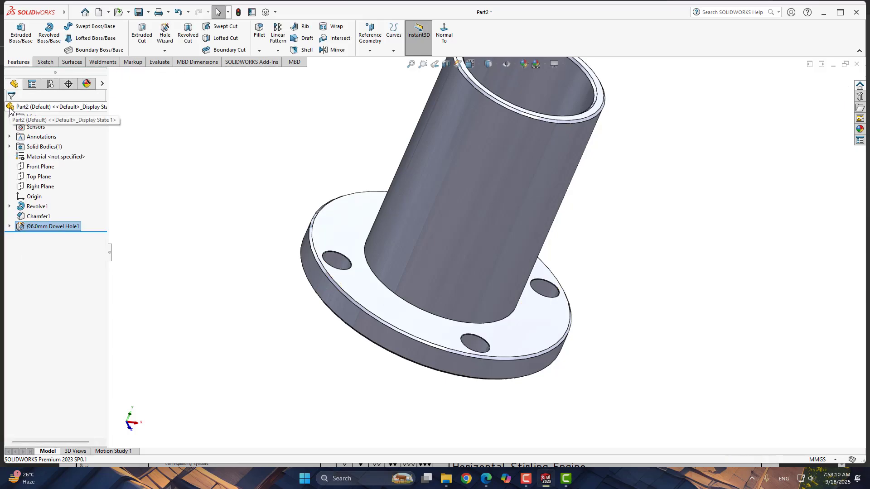
- Zoom in on a flange hole to inspect its countersink, then orbit back to the full part
scroll(485, 340, down, 5)
scroll(453, 342, down, 5)
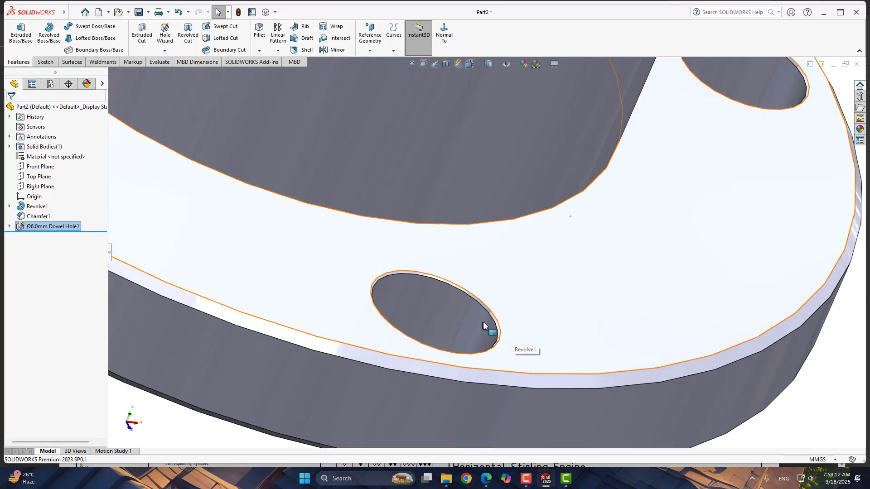
scroll(485, 339, up, 8)
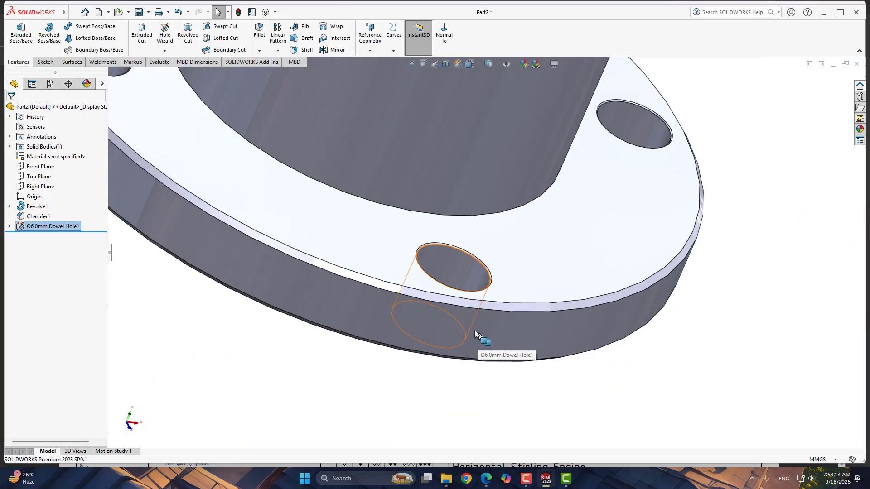
middle_drag(291, 293, 235, 211)
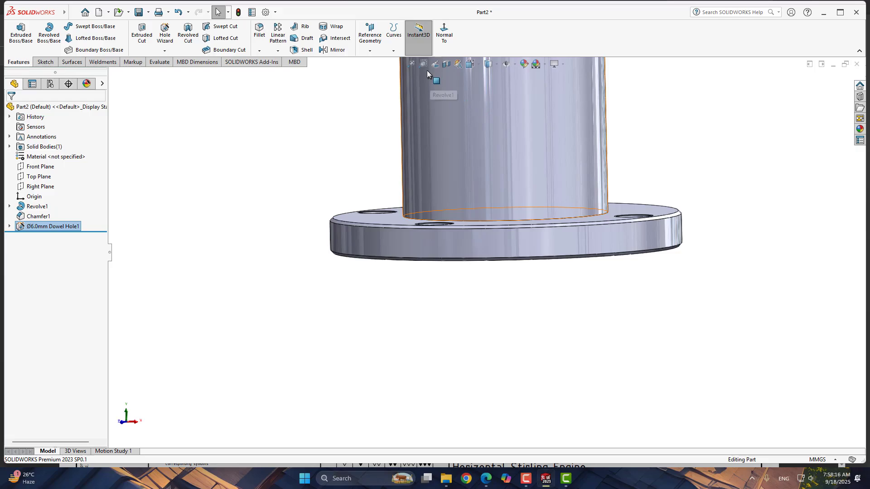
middle_drag(442, 91, 477, 249)
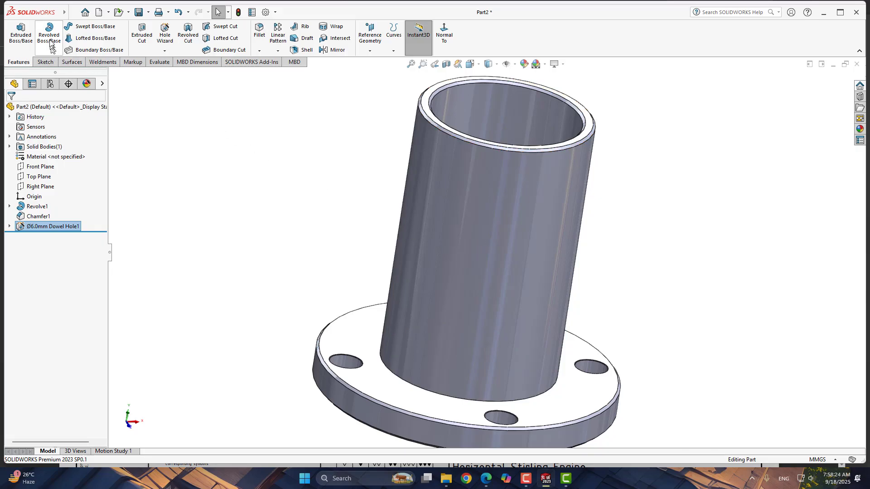
- Assign the material AISI 1020 Steel, Cold Rolled to the part and apply it
right_click(54, 157)
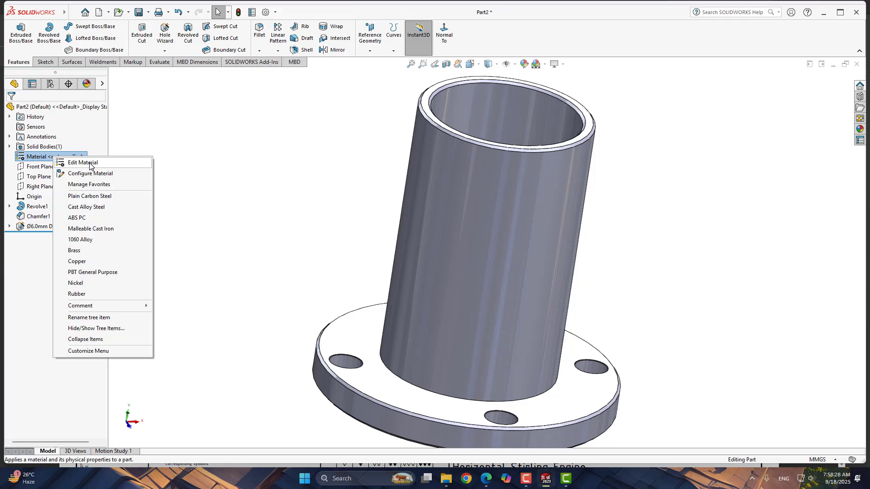
click(90, 164)
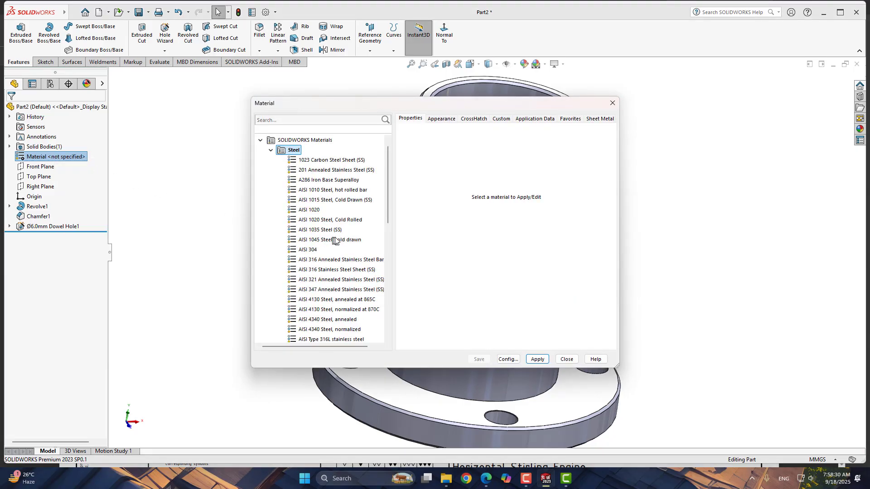
click(317, 210)
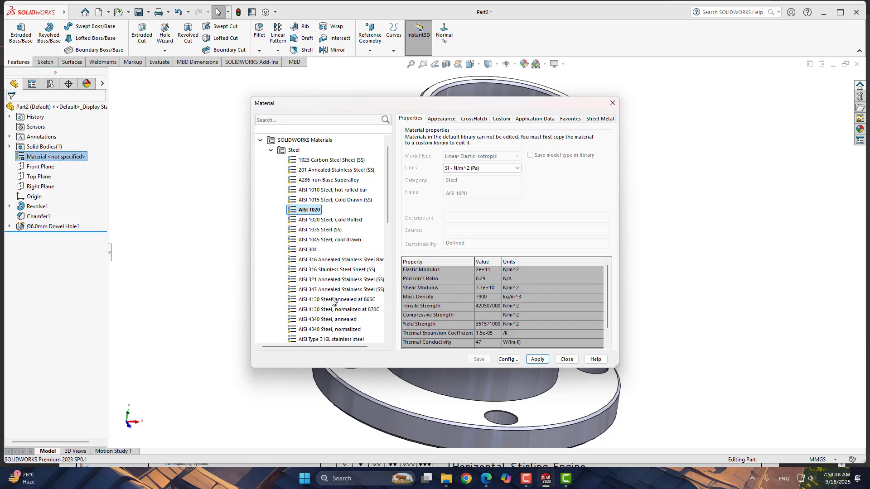
scroll(335, 313, down, 2)
scroll(339, 317, down, 3)
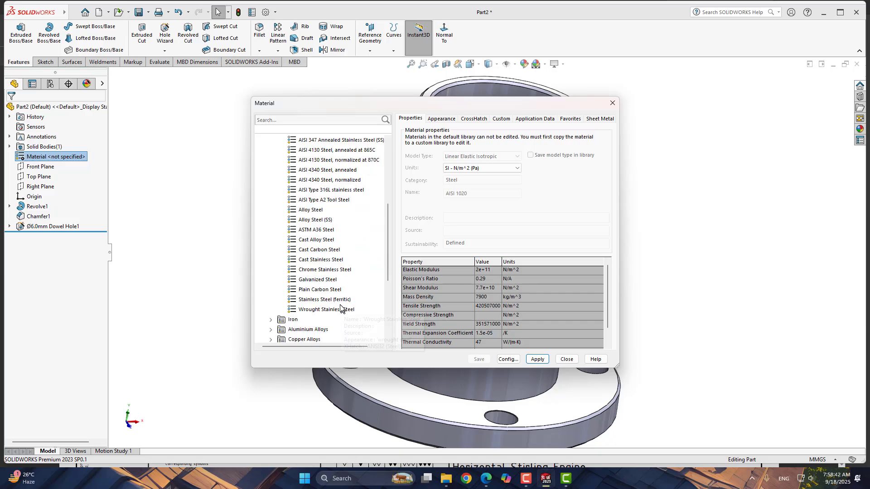
scroll(335, 268, up, 2)
scroll(335, 266, up, 2)
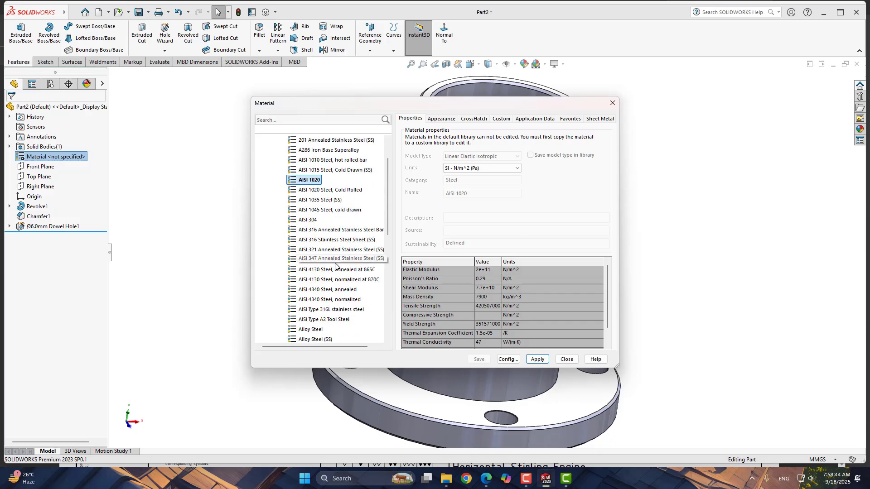
click(322, 190)
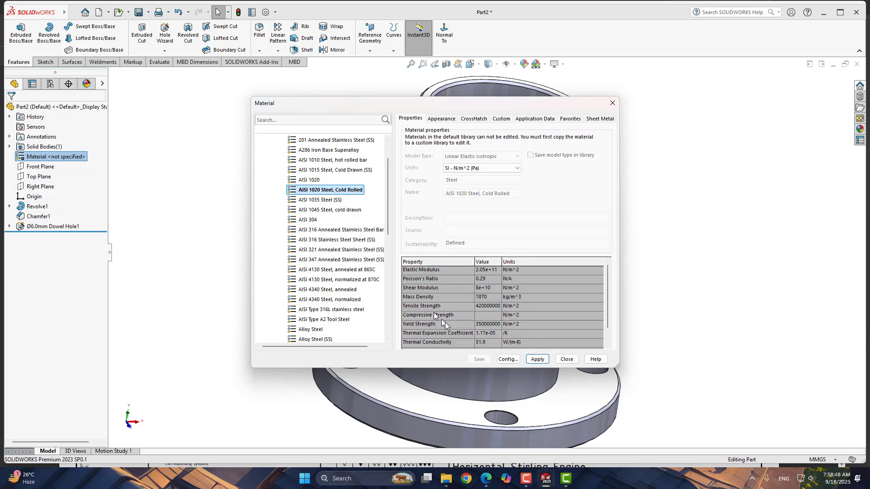
click(538, 360)
click(569, 360)
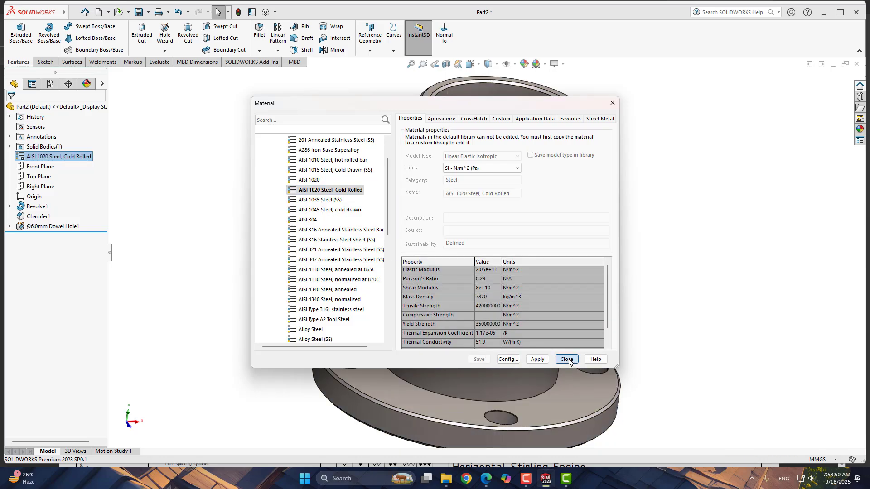
- Save the part as Part3 Cylinder in the Blueprints Horizontal Stirling Motor folder
scroll(495, 318, up, 3)
middle_drag(492, 312, 520, 309)
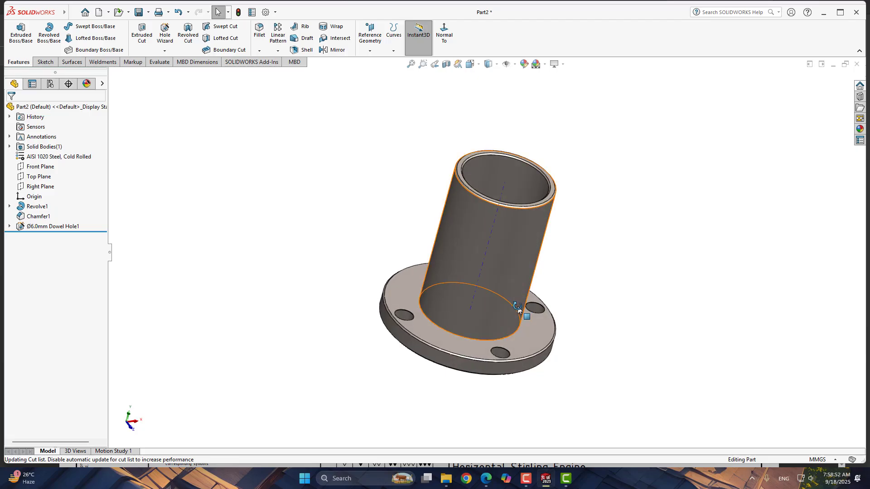
middle_drag(640, 267, 627, 259)
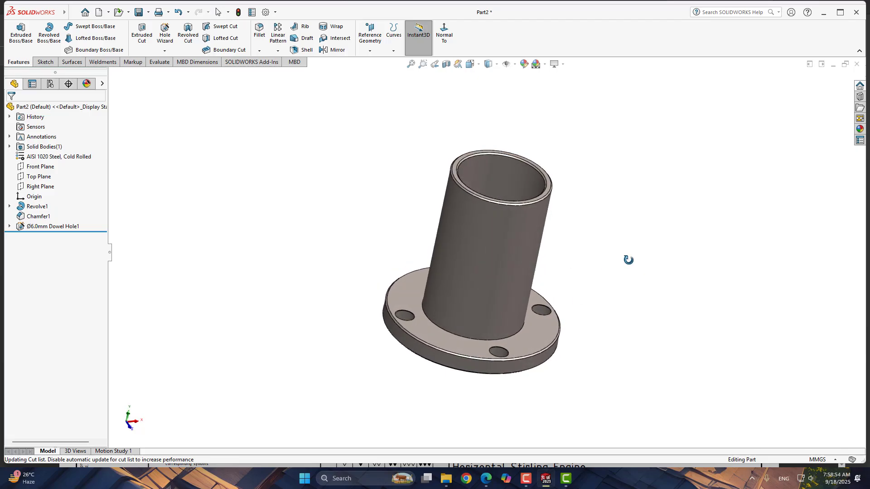
ctrl+middle_drag(695, 287, 537, 267)
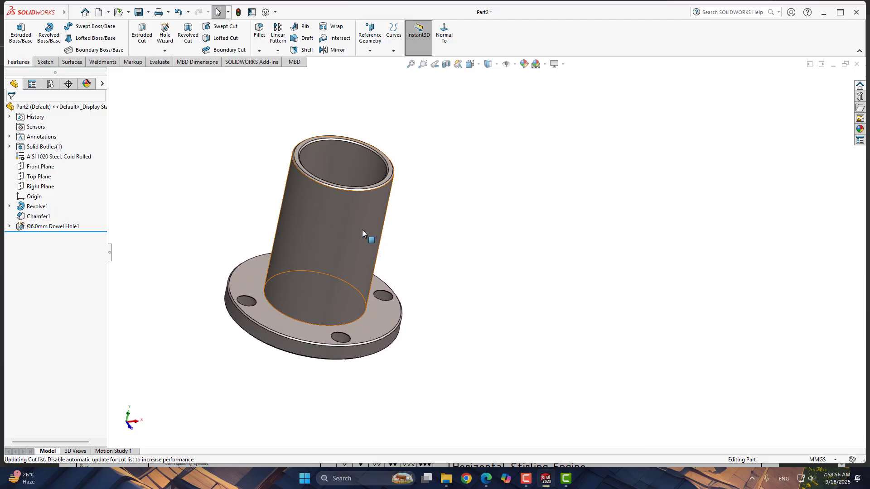
scroll(362, 229, down, 2)
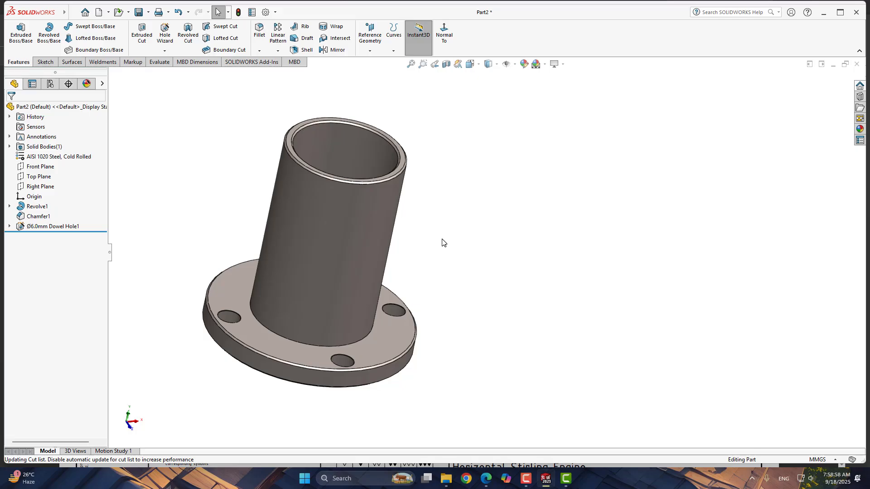
key(ctrl+s)
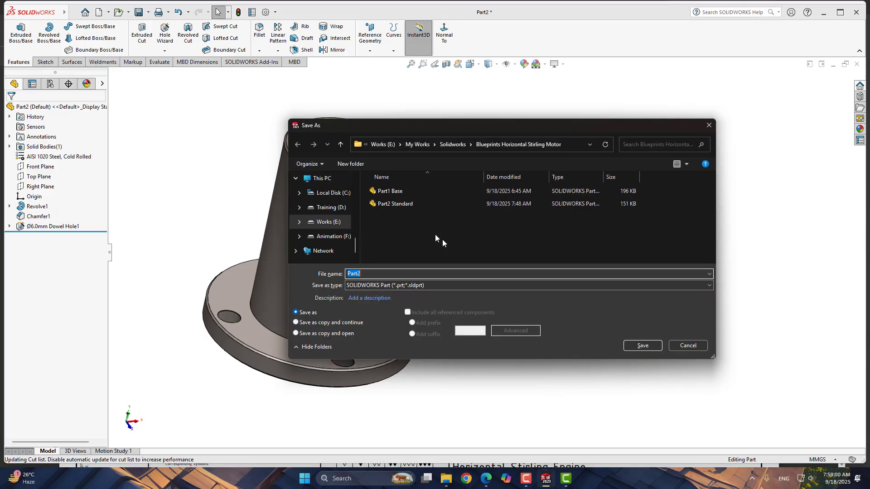
click(422, 273)
key(BackSpace)
text(3 Cylinder)
key(Return)
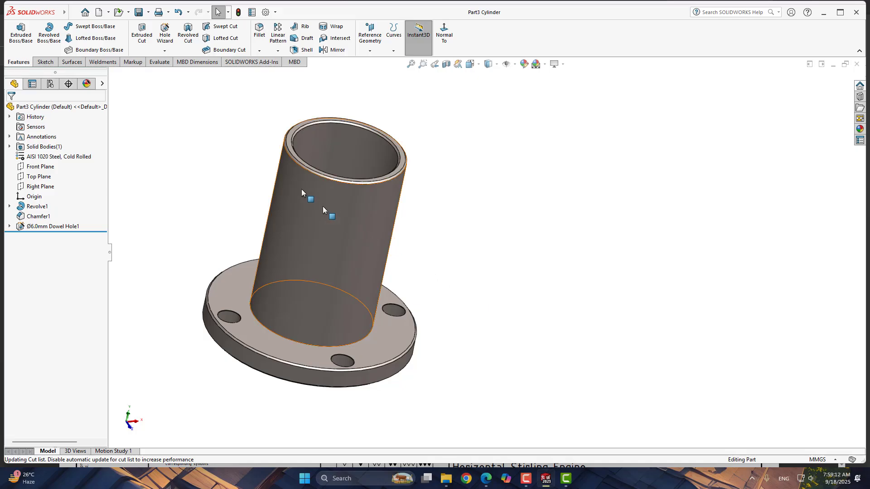
- Open the part's mass properties to examine its mass, then close the report
click(159, 62)
click(125, 34)
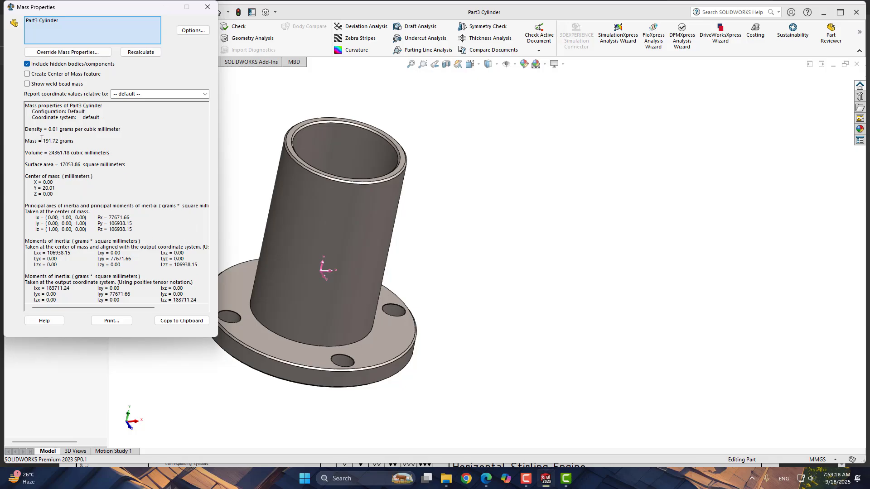
drag(43, 137, 65, 140)
click(207, 7)
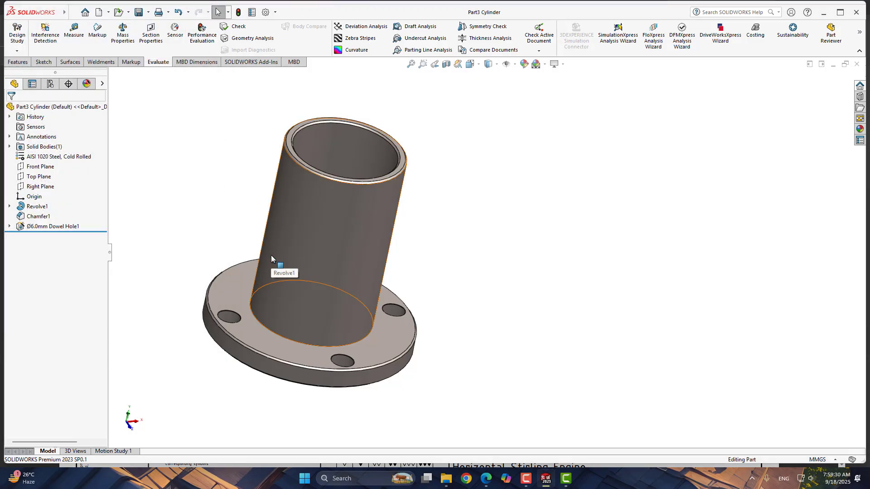